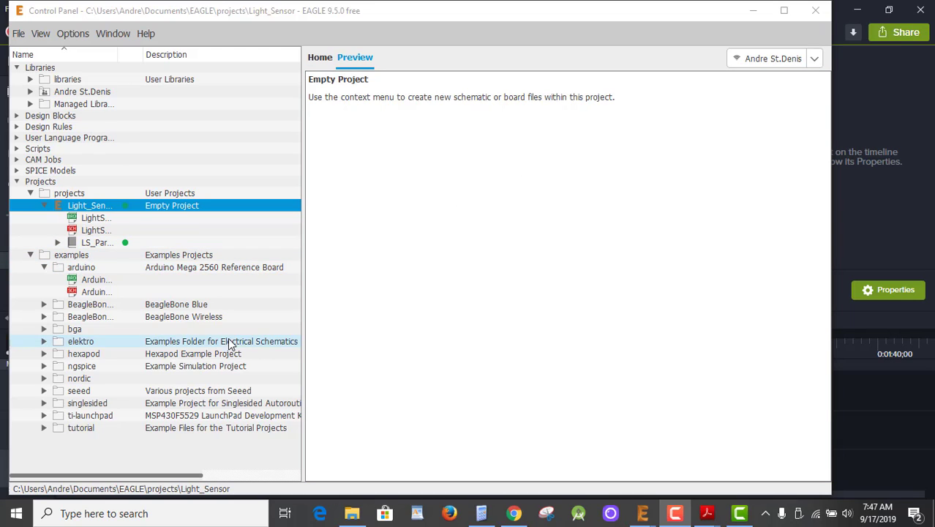
Step: Open the Light_Sensor project's LS_Parts library for editing, and return to the Control Panel with it still open
{"action": "double_click", "coordinate": [91, 244]}
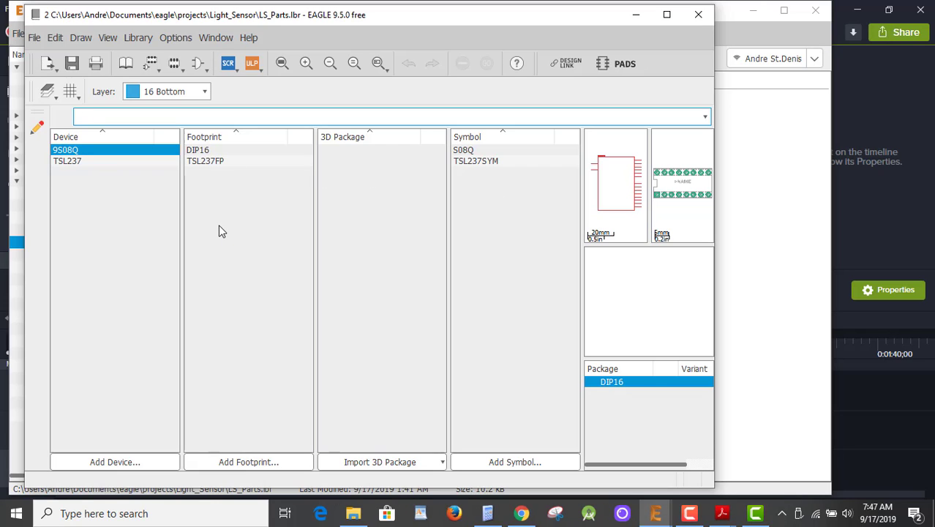
{"action": "left_click", "coordinate": [636, 16]}
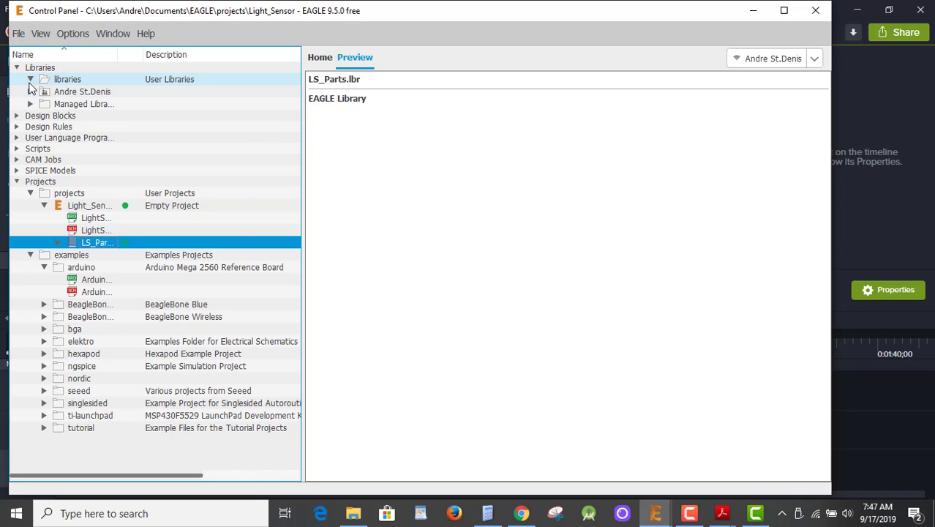
Step: Expand the managed Eagle Pcb libraries and locate the rcl.lbr resistor, capacitor and inductor library
{"action": "left_click", "coordinate": [84, 81]}
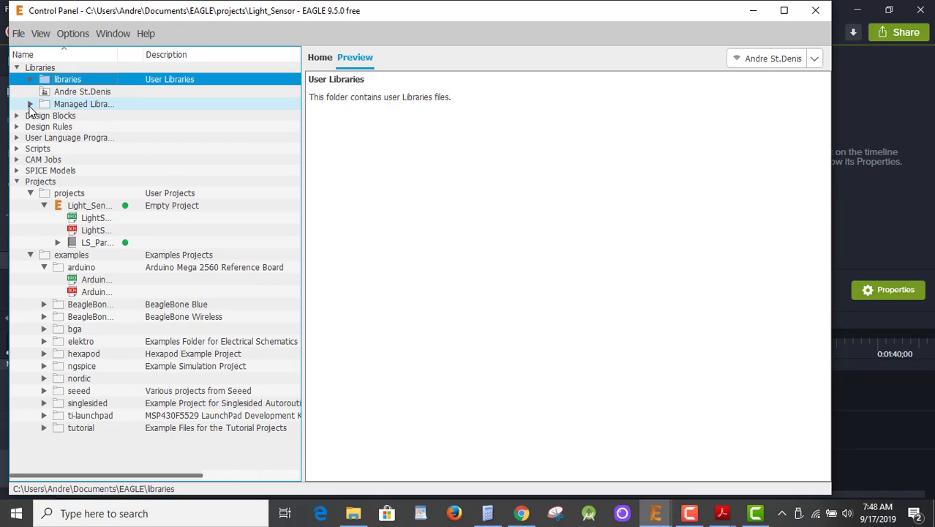
{"action": "left_click", "coordinate": [30, 105]}
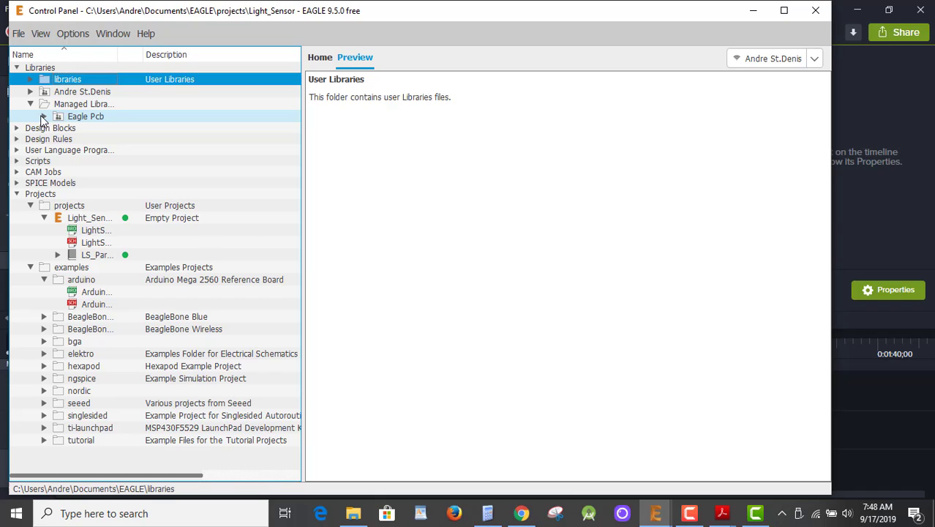
{"action": "left_click", "coordinate": [43, 116]}
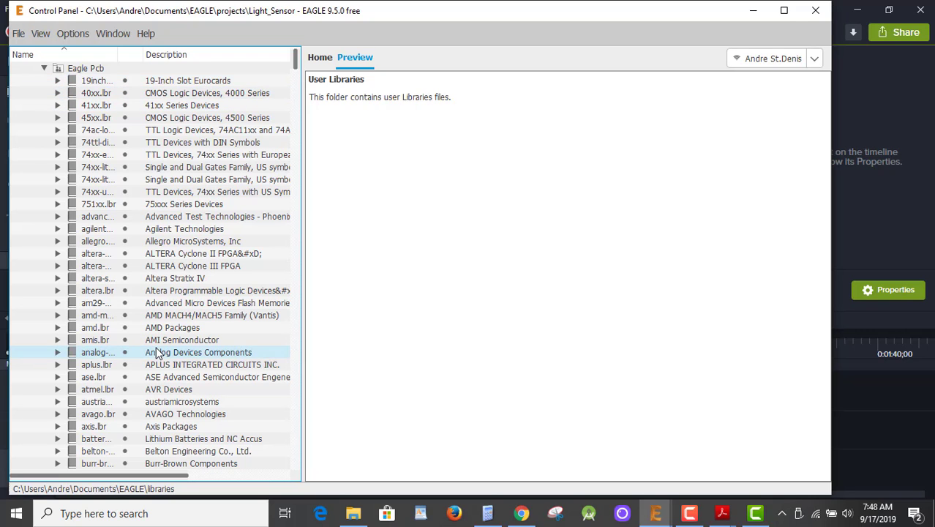
{"action": "scroll", "coordinate": [156, 351], "scroll_direction": "down", "scroll_amount": 9}
{"action": "scroll", "coordinate": [167, 390], "scroll_direction": "down", "scroll_amount": 4}
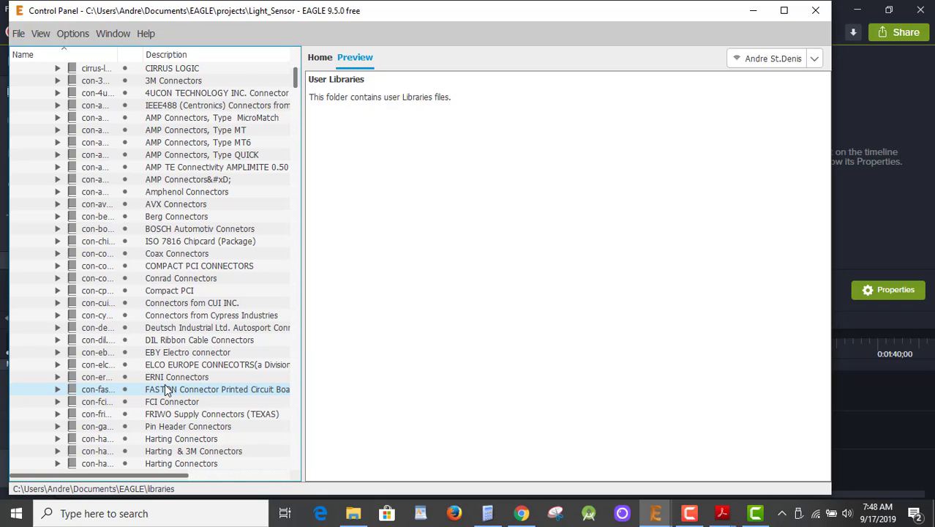
{"action": "scroll", "coordinate": [165, 385], "scroll_direction": "down", "scroll_amount": 11}
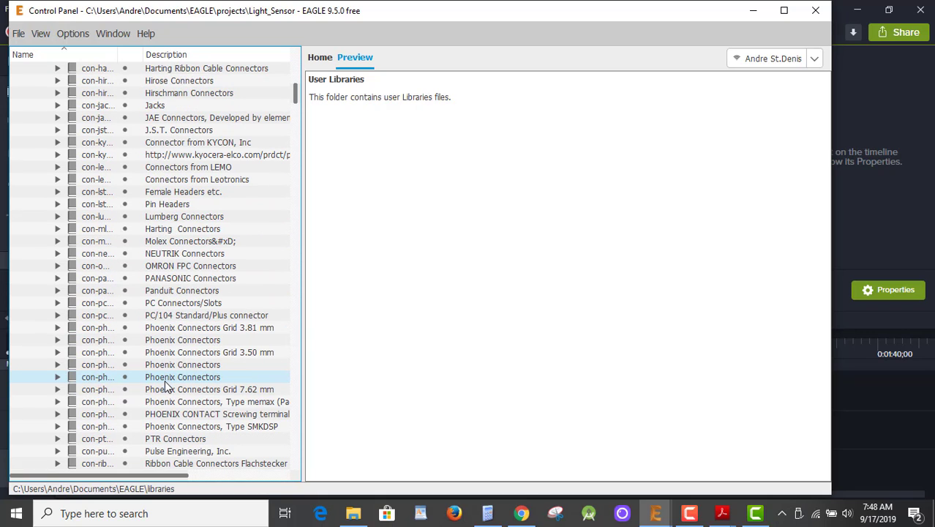
{"action": "scroll", "coordinate": [165, 386], "scroll_direction": "down", "scroll_amount": 13}
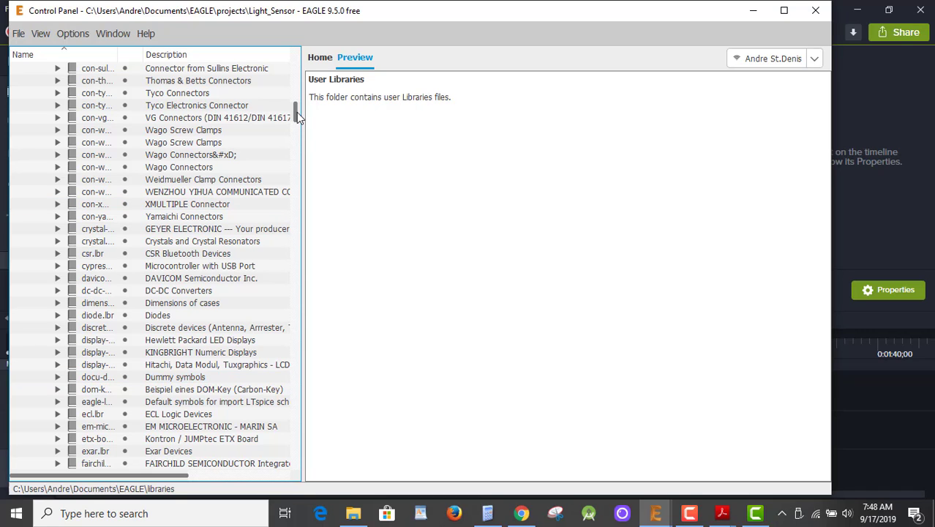
{"action": "scroll", "coordinate": [297, 115], "scroll_direction": "up", "scroll_amount": 6}
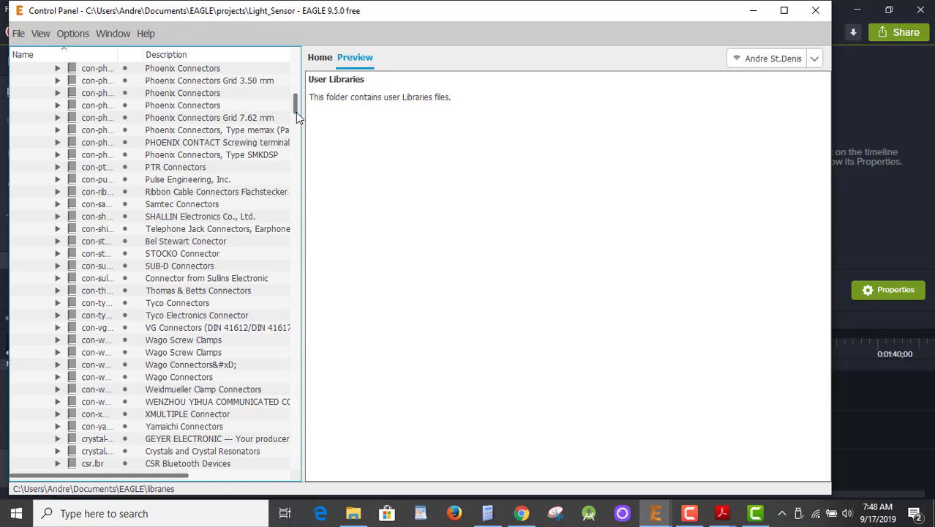
{"action": "left_click_drag", "start_coordinate": [295, 112], "coordinate": [303, 183]}
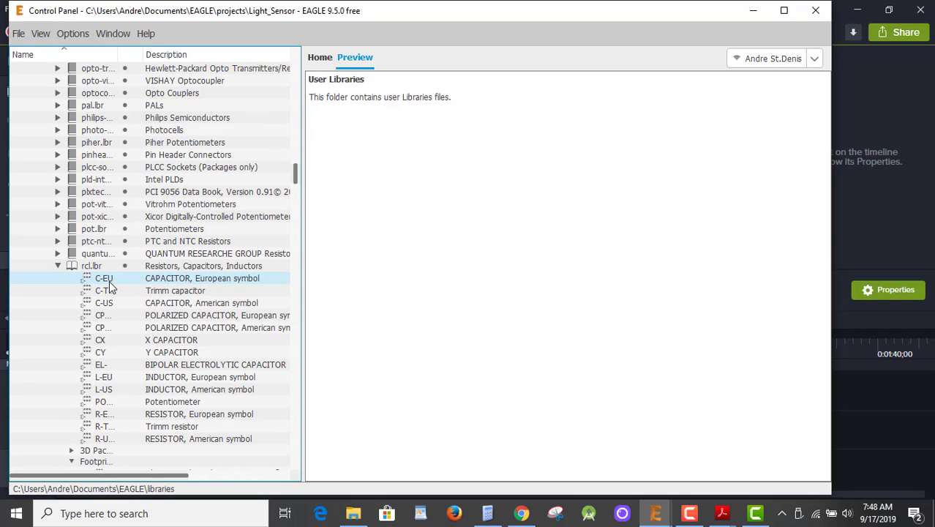
Step: Preview the C-EU capacitor device in rcl.lbr and view the actions available for it
{"action": "scroll", "coordinate": [110, 283], "scroll_direction": "down", "scroll_amount": 3}
{"action": "scroll", "coordinate": [110, 283], "scroll_direction": "up", "scroll_amount": 1}
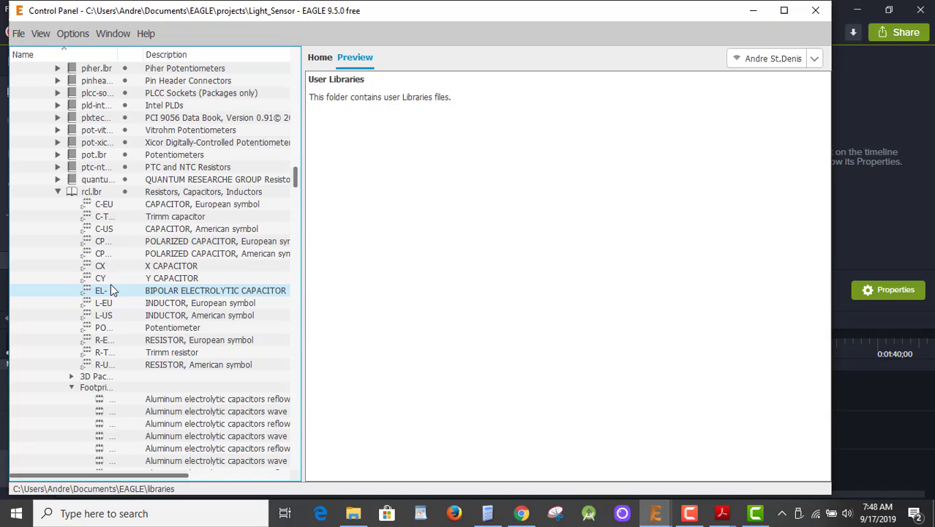
{"action": "left_click", "coordinate": [85, 205]}
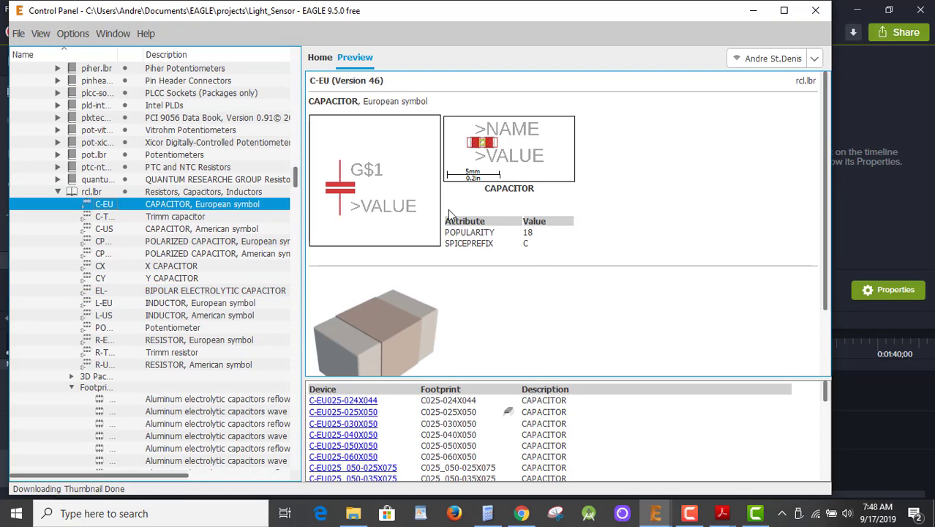
{"action": "right_click", "coordinate": [116, 209]}
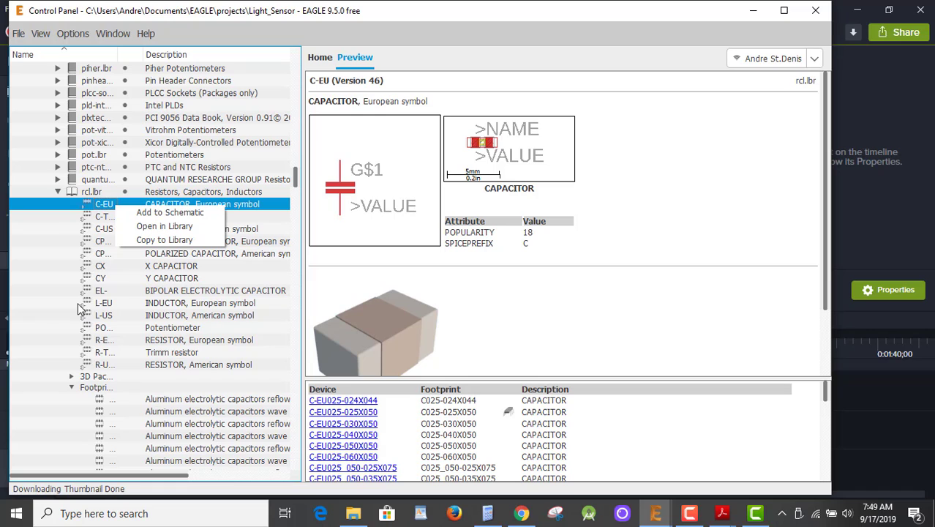
{"action": "left_click", "coordinate": [53, 203]}
Step: Look through the rcl.lbr footprints and preview the 0414V and 0617/22 resistor footprints
{"action": "scroll", "coordinate": [86, 343], "scroll_direction": "down", "scroll_amount": 1}
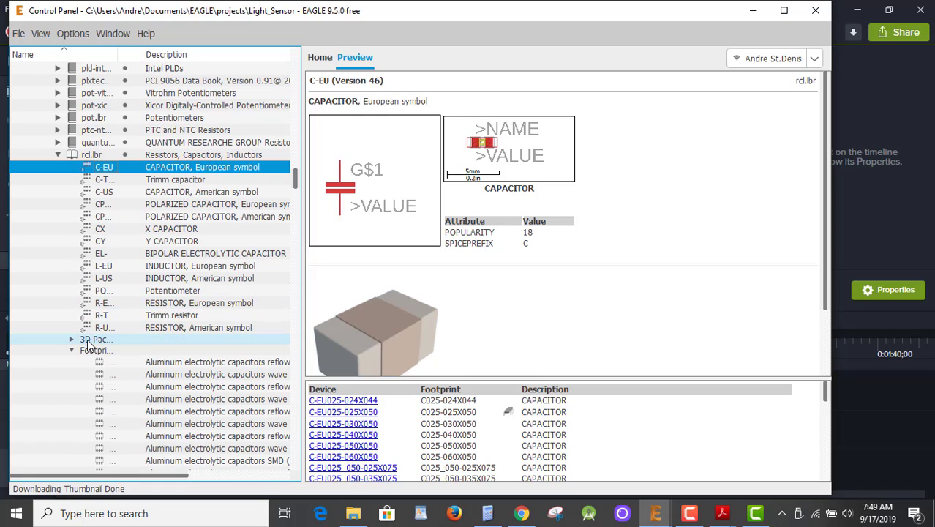
{"action": "scroll", "coordinate": [88, 346], "scroll_direction": "down", "scroll_amount": 6}
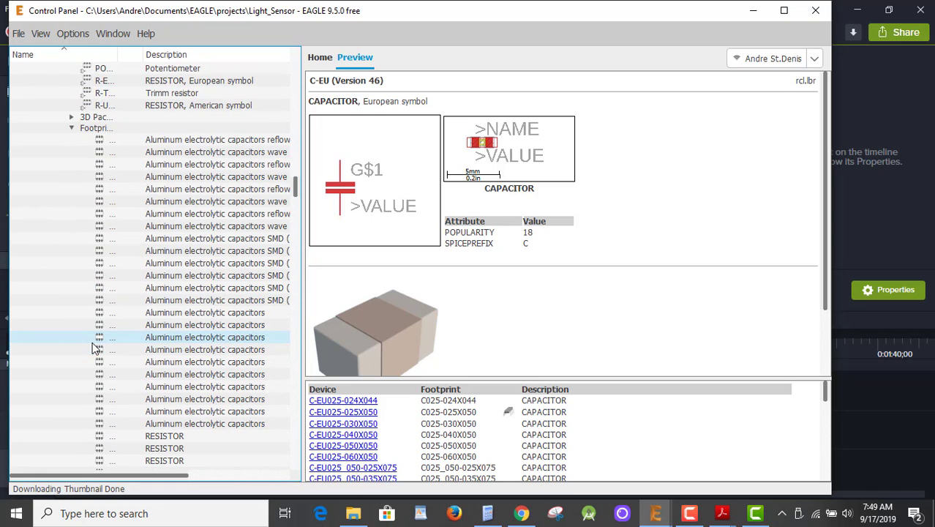
{"action": "scroll", "coordinate": [93, 348], "scroll_direction": "down", "scroll_amount": 9}
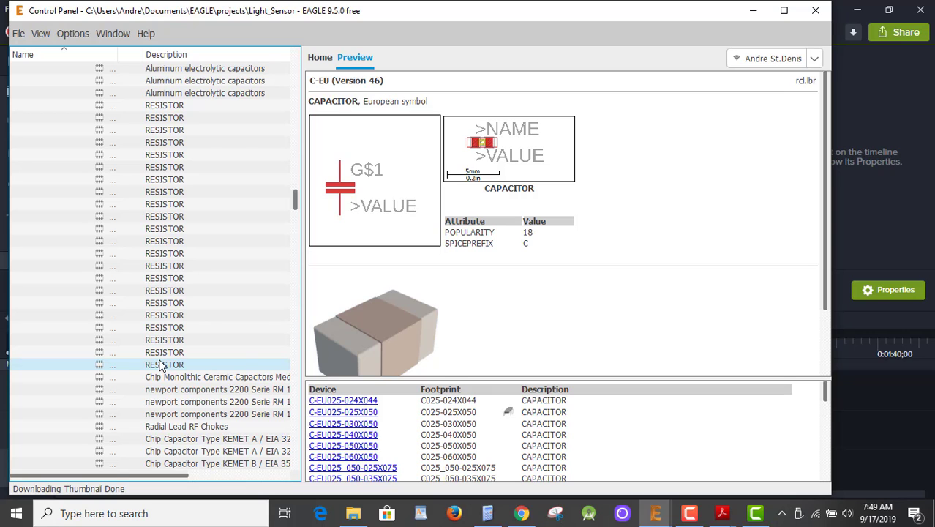
{"action": "scroll", "coordinate": [161, 366], "scroll_direction": "down", "scroll_amount": 3}
{"action": "left_click", "coordinate": [158, 191]}
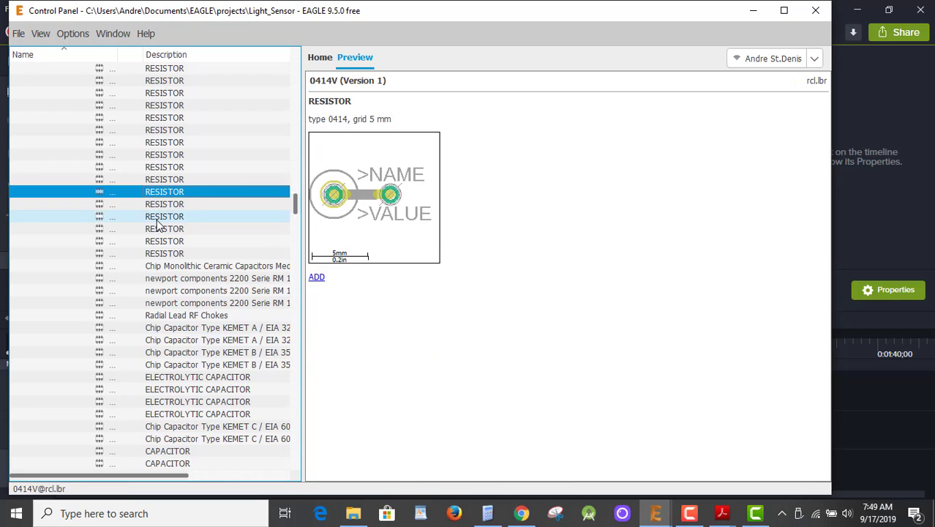
{"action": "left_click", "coordinate": [156, 219]}
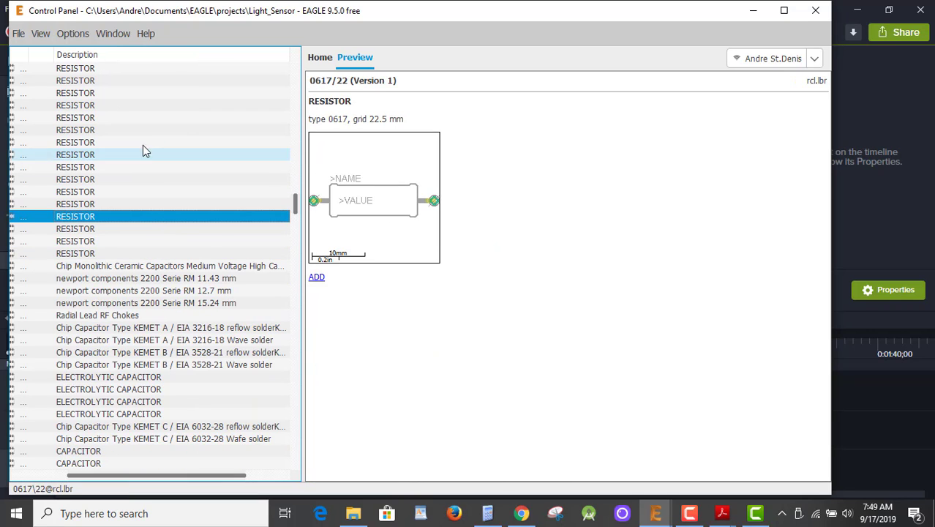
Step: Preview the 0204/5, 0204/7 and 0204V resistor footprints in rcl.lbr to compare them
{"action": "scroll", "coordinate": [136, 169], "scroll_direction": "up", "scroll_amount": 5}
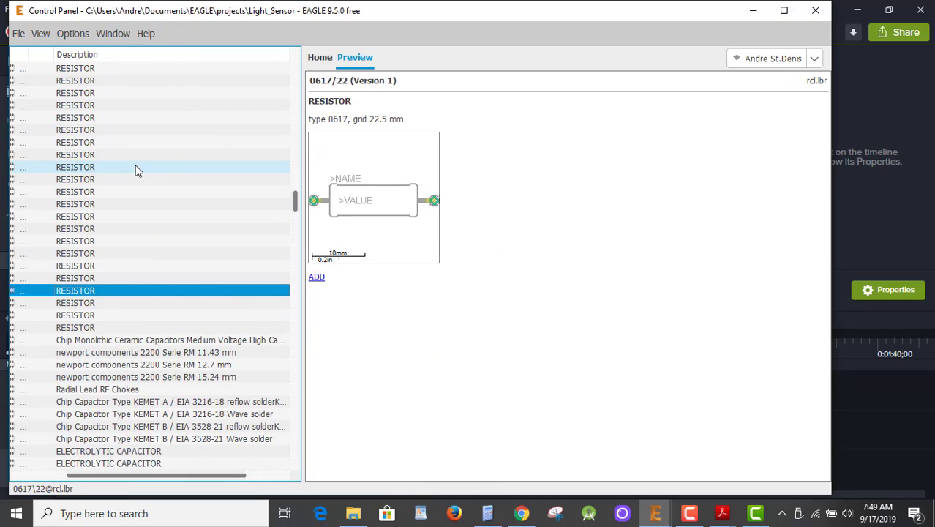
{"action": "left_click", "coordinate": [85, 183]}
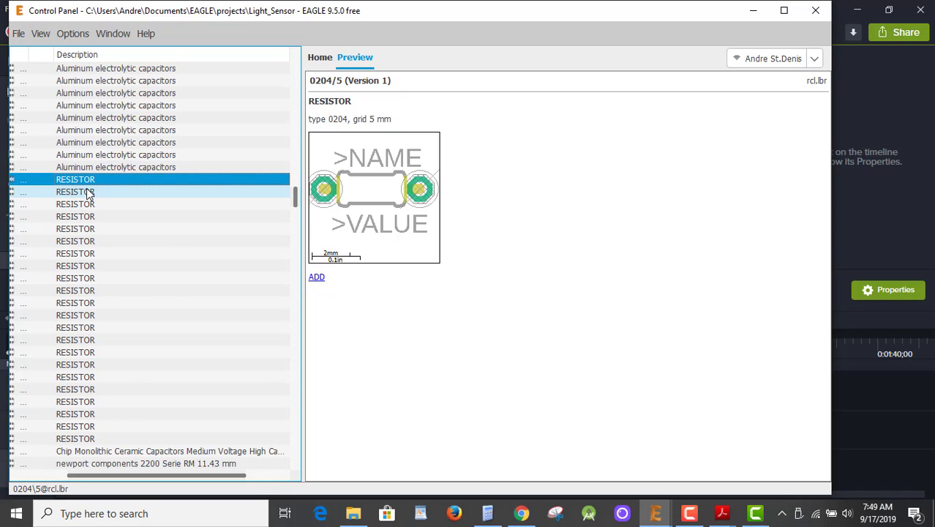
{"action": "left_click", "coordinate": [87, 192]}
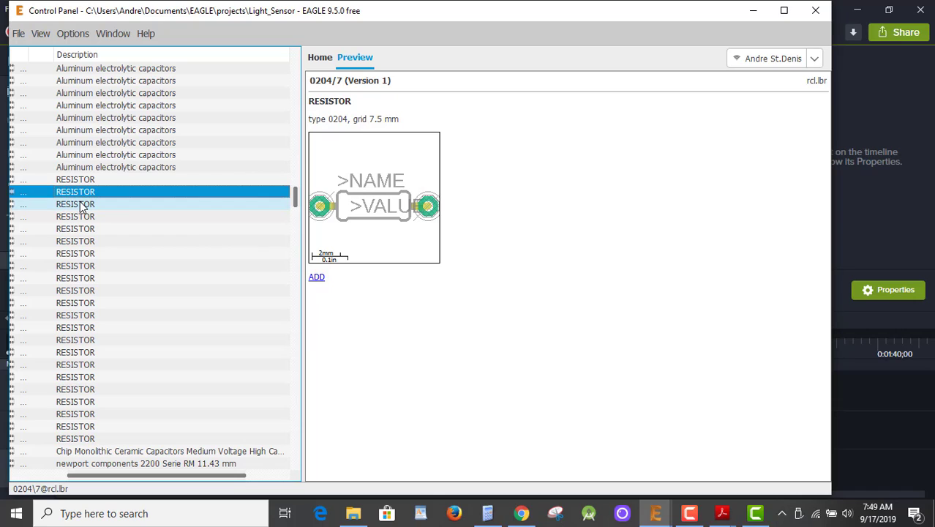
{"action": "left_click", "coordinate": [82, 205]}
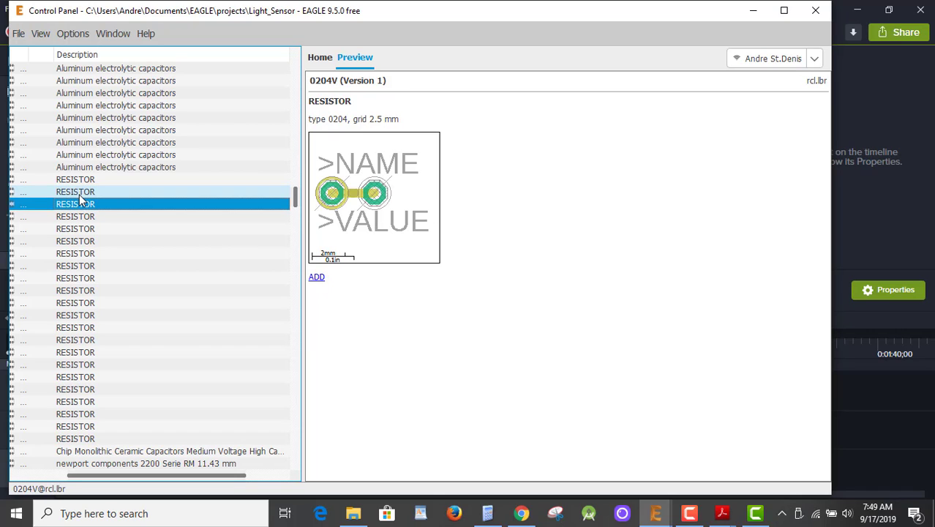
Step: Copy the 0204/7 resistor footprint from rcl.lbr into the LS_Parts library and return to the Control Panel
{"action": "left_click", "coordinate": [84, 193]}
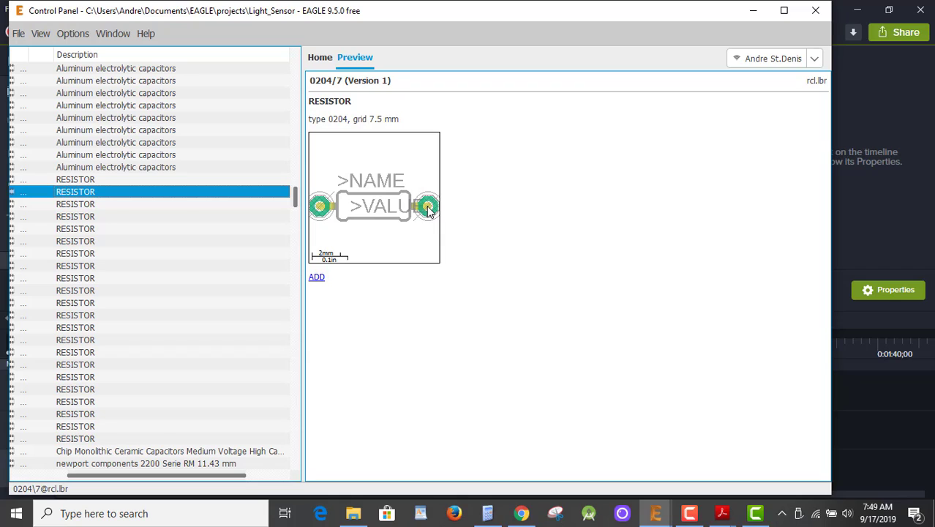
{"action": "right_click", "coordinate": [73, 196]}
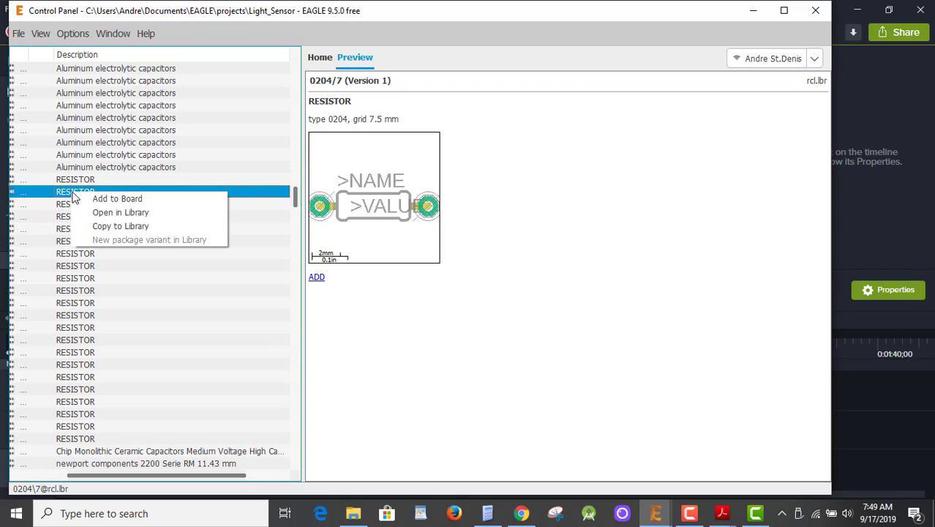
{"action": "left_click", "coordinate": [119, 227]}
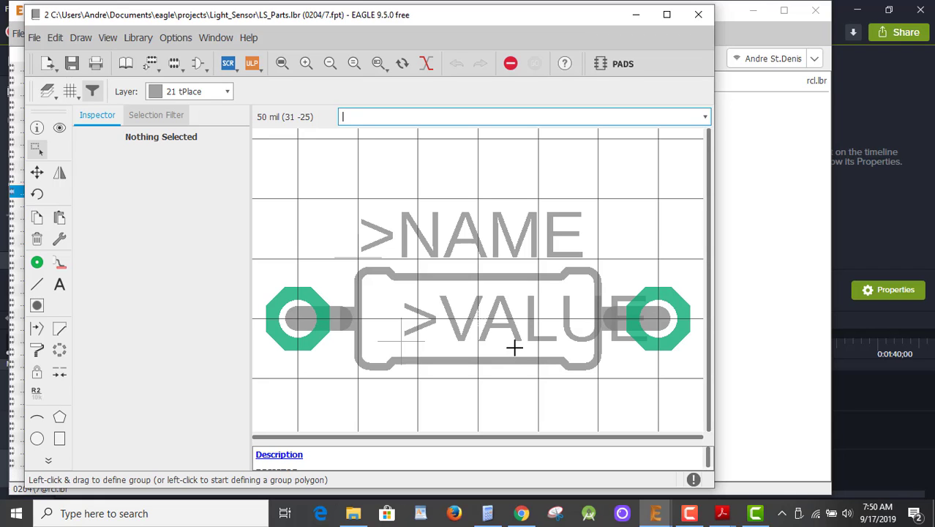
{"action": "left_click", "coordinate": [637, 16]}
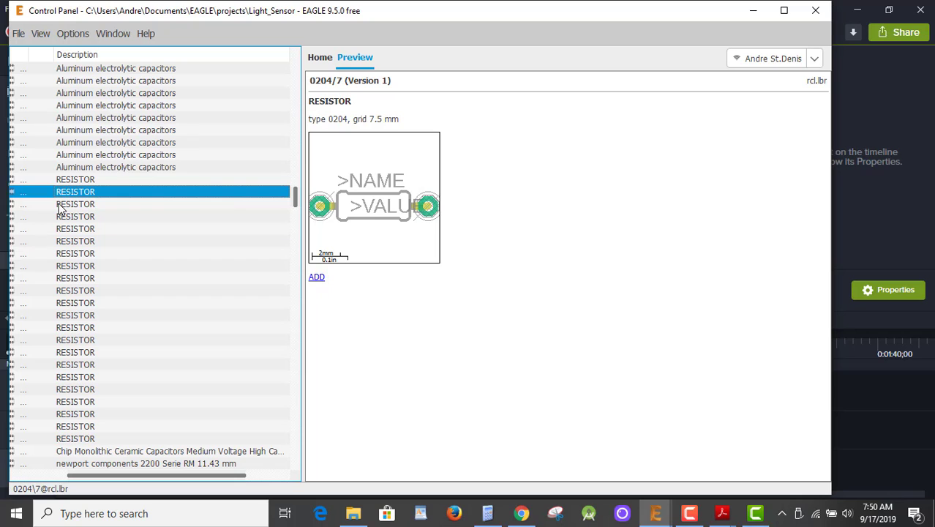
Step: Look through the remaining rcl.lbr footprints and preview several resistor footprints further down, including M3216
{"action": "scroll", "coordinate": [84, 278], "scroll_direction": "down", "scroll_amount": 3}
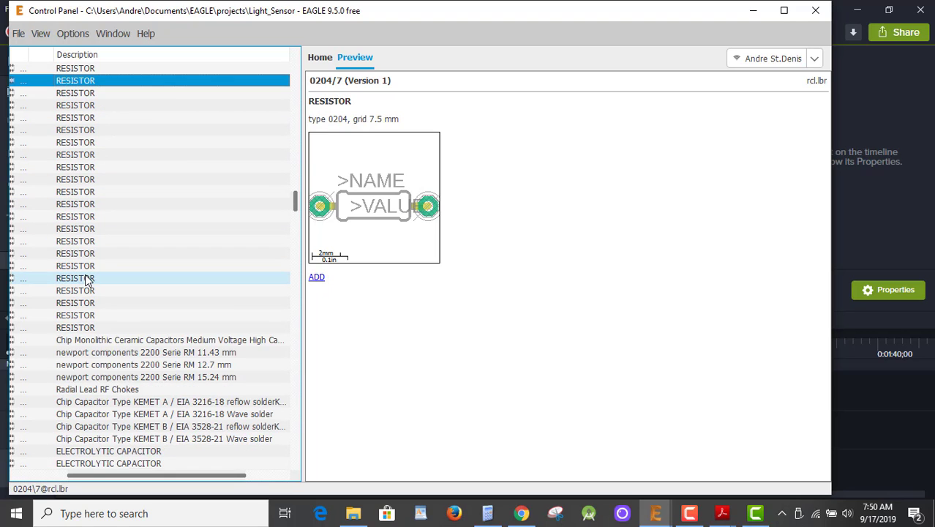
{"action": "scroll", "coordinate": [84, 278], "scroll_direction": "down", "scroll_amount": 4}
{"action": "scroll", "coordinate": [85, 279], "scroll_direction": "down", "scroll_amount": 15}
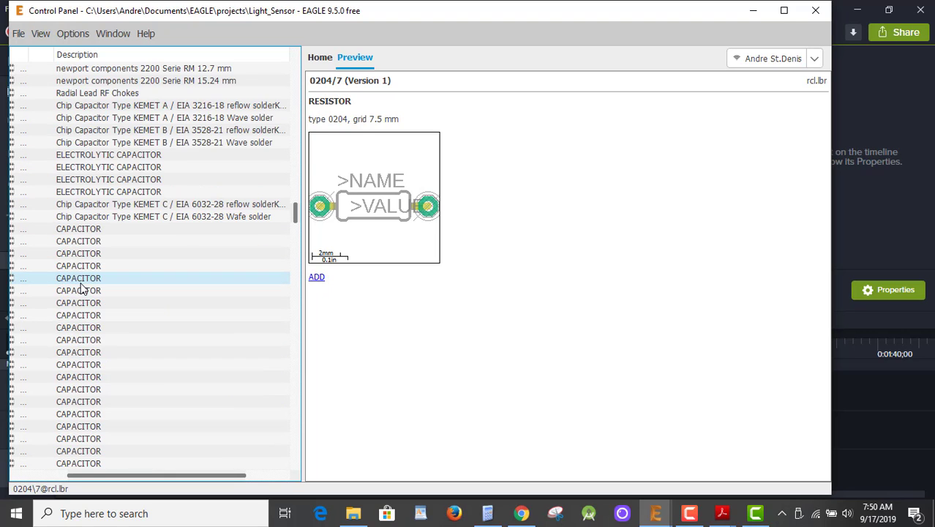
{"action": "scroll", "coordinate": [83, 284], "scroll_direction": "down", "scroll_amount": 13}
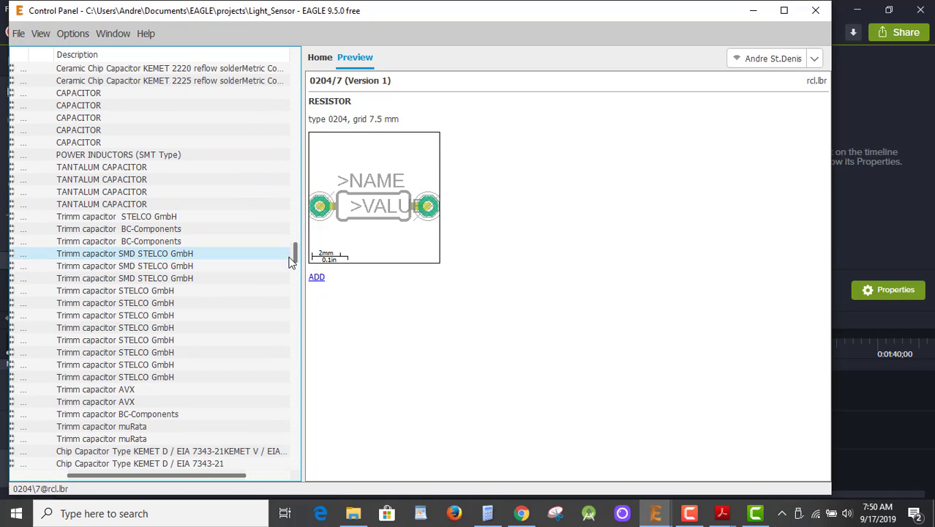
{"action": "left_click", "coordinate": [295, 291]}
{"action": "left_click", "coordinate": [296, 291]}
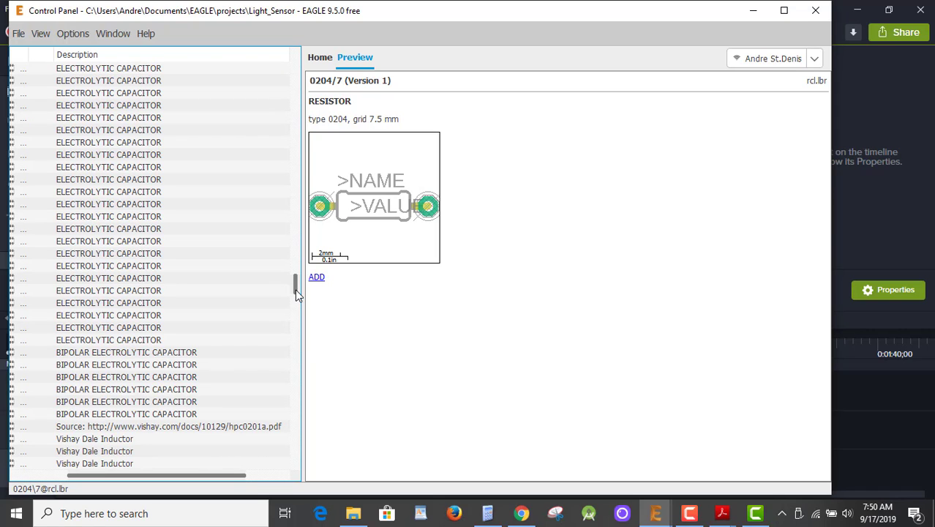
{"action": "left_click_drag", "start_coordinate": [295, 289], "coordinate": [294, 319]}
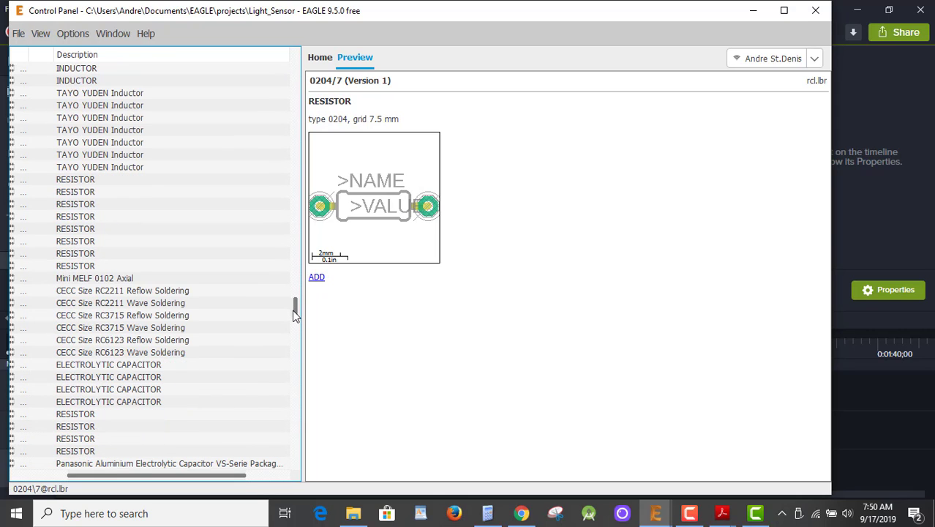
{"action": "left_click", "coordinate": [90, 193]}
{"action": "left_click", "coordinate": [92, 216]}
{"action": "left_click", "coordinate": [92, 241]}
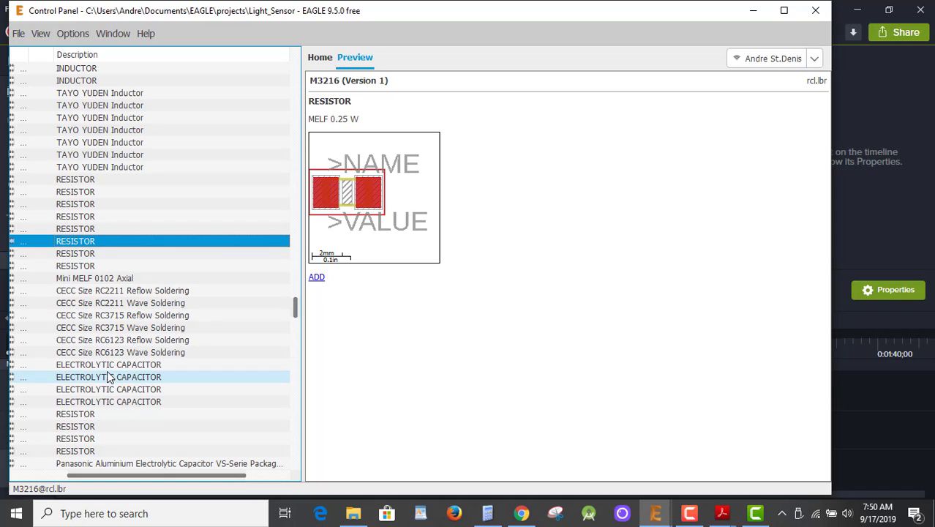
Step: Collapse the footprint list of rcl.lbr and expand the library's symbols
{"action": "scroll", "coordinate": [92, 331], "scroll_direction": "up", "scroll_amount": 15}
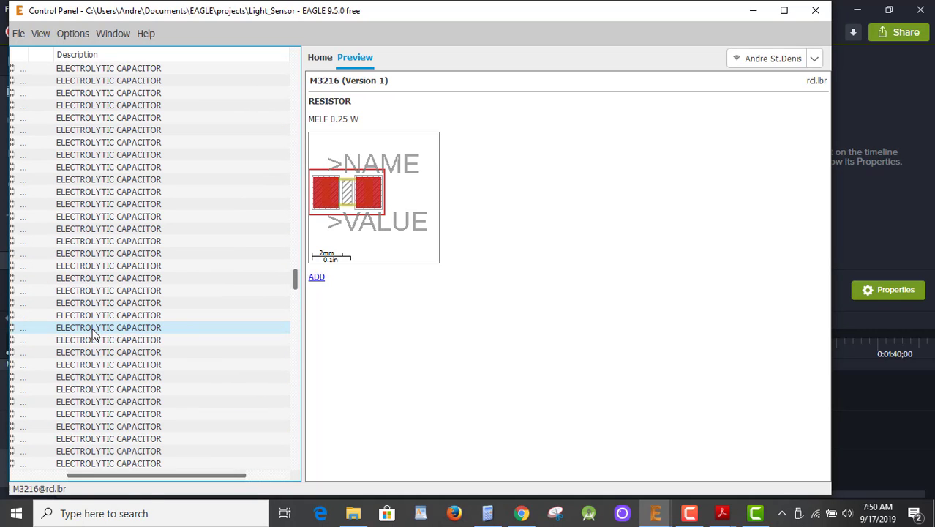
{"action": "left_click_drag", "start_coordinate": [166, 473], "coordinate": [119, 472]}
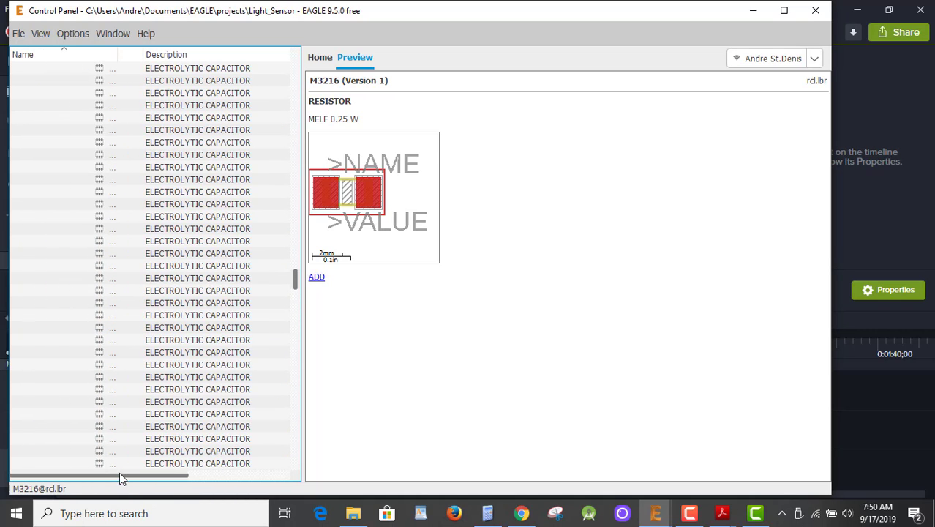
{"action": "scroll", "coordinate": [234, 266], "scroll_direction": "up", "scroll_amount": 15}
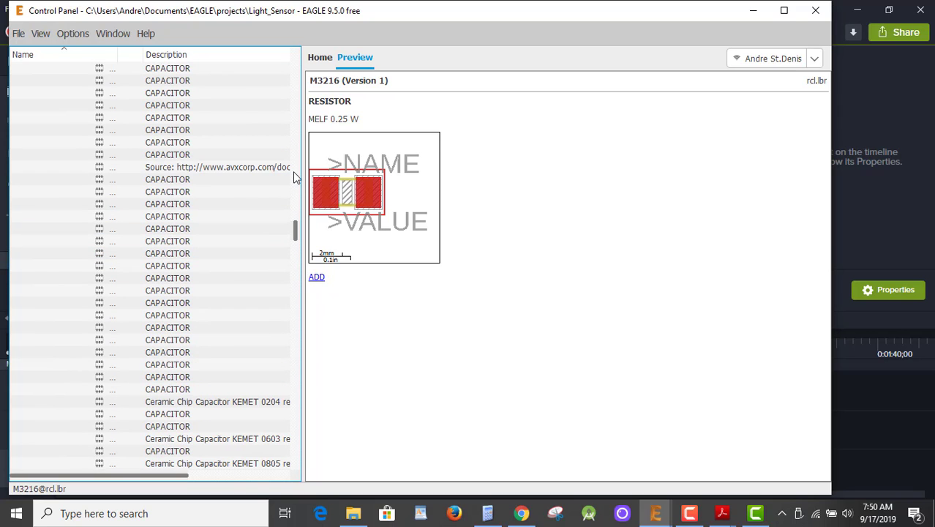
{"action": "scroll", "coordinate": [294, 178], "scroll_direction": "up", "scroll_amount": 10}
{"action": "scroll", "coordinate": [297, 178], "scroll_direction": "up", "scroll_amount": 6}
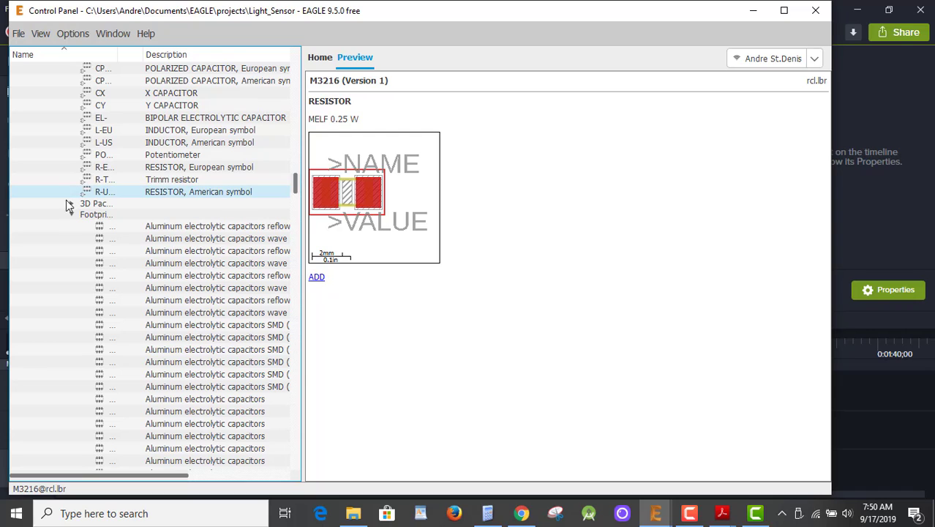
{"action": "left_click", "coordinate": [71, 214]}
{"action": "left_click", "coordinate": [71, 226]}
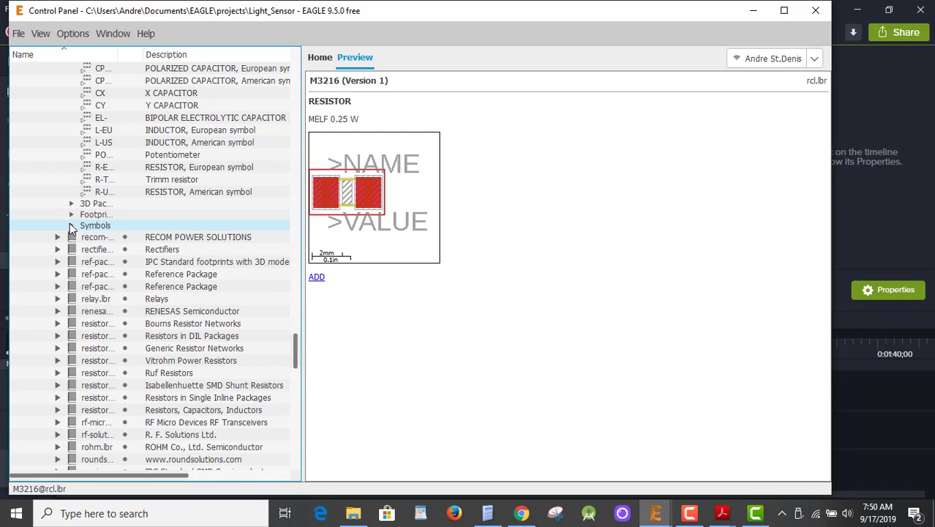
{"action": "left_click", "coordinate": [71, 225]}
Step: Preview the rcl.lbr symbols one by one, including C-TRIMM, L-EU, L-US and R-EU, to find a suitable resistor symbol
{"action": "left_click", "coordinate": [106, 240]}
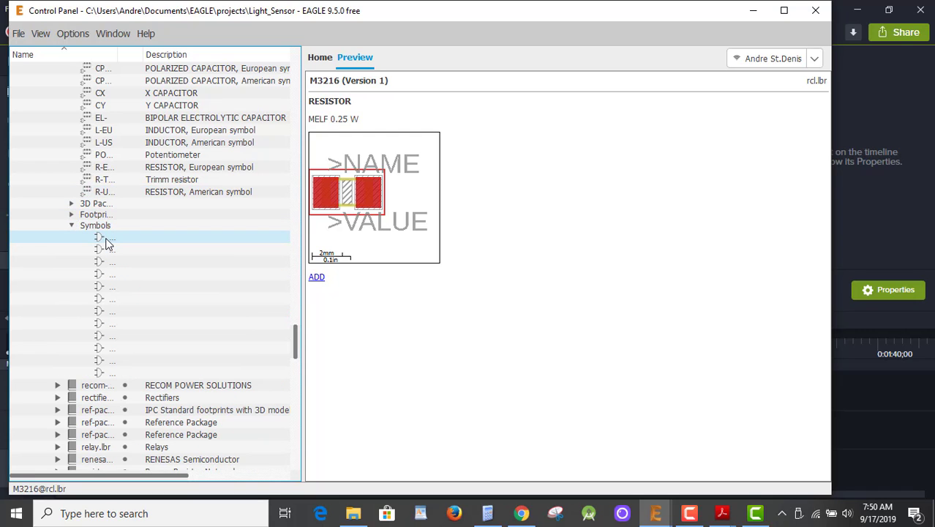
{"action": "left_click", "coordinate": [106, 241]}
{"action": "left_click", "coordinate": [105, 249]}
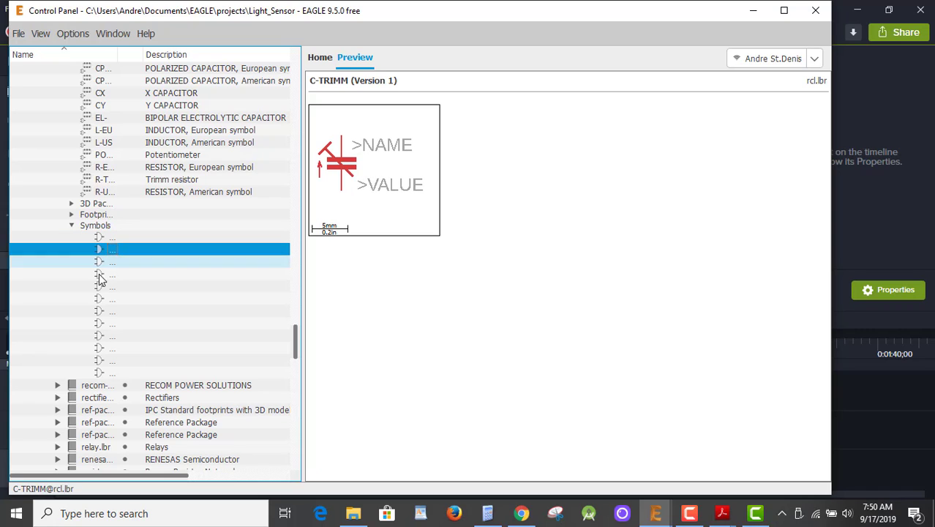
{"action": "left_click", "coordinate": [100, 277]}
{"action": "left_click", "coordinate": [102, 287]}
{"action": "left_click", "coordinate": [102, 311]}
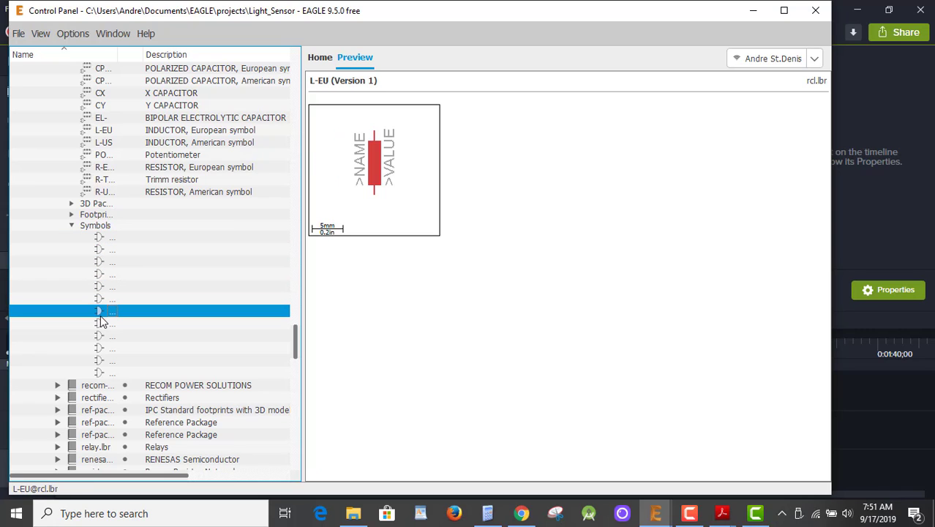
{"action": "left_click", "coordinate": [104, 324]}
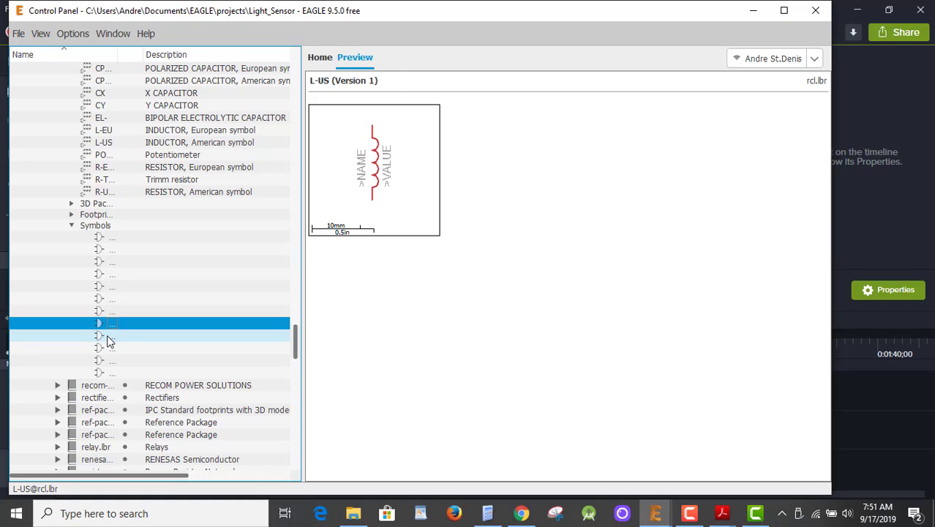
{"action": "left_click", "coordinate": [107, 337]}
{"action": "left_click", "coordinate": [105, 349]}
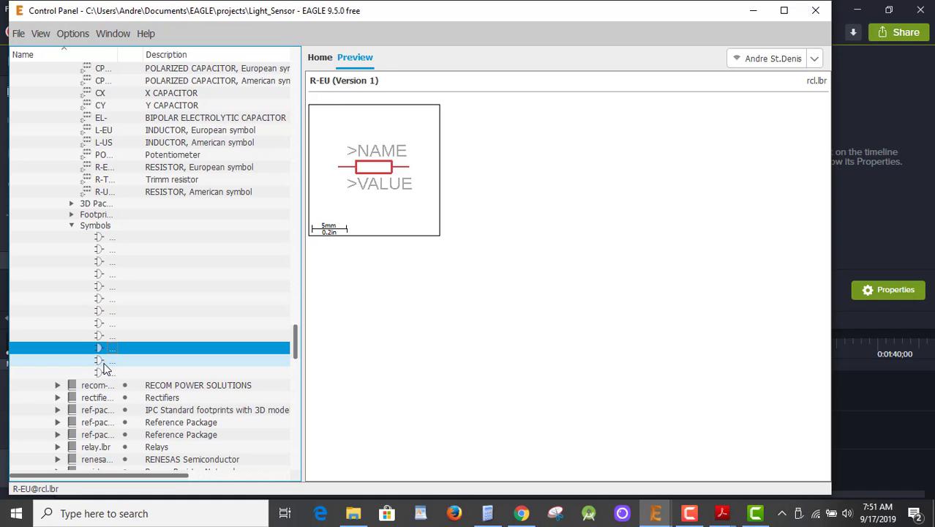
{"action": "left_click", "coordinate": [104, 361]}
Step: Copy the R-US resistor symbol from rcl.lbr into the LS_Parts library
{"action": "left_click", "coordinate": [108, 374]}
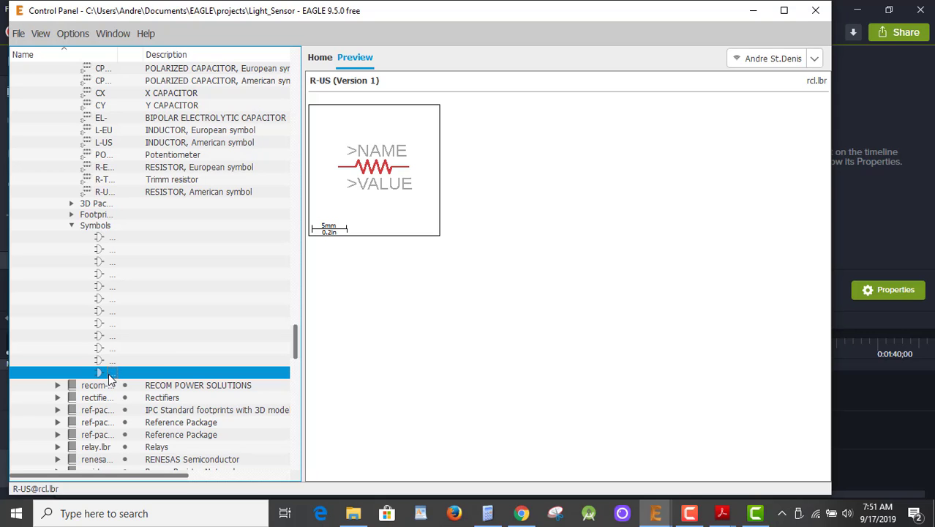
{"action": "right_click", "coordinate": [109, 373]}
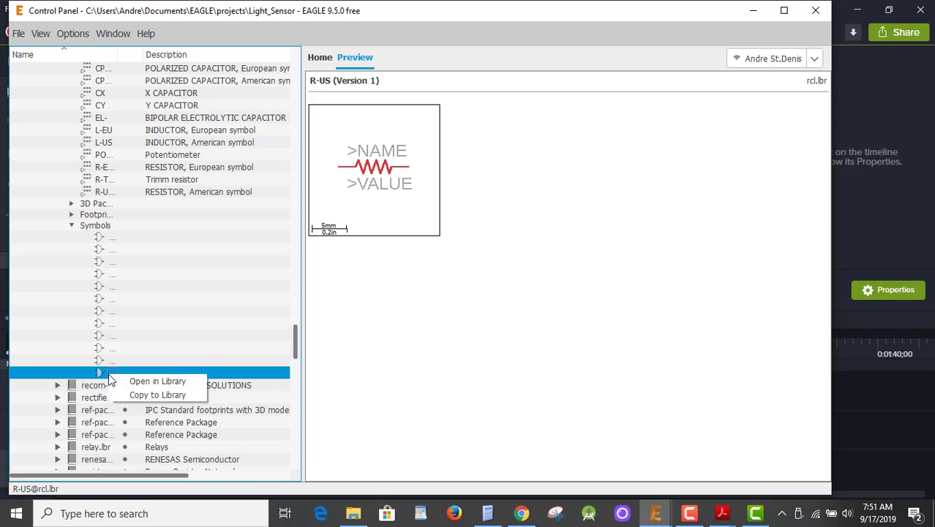
{"action": "left_click", "coordinate": [157, 396]}
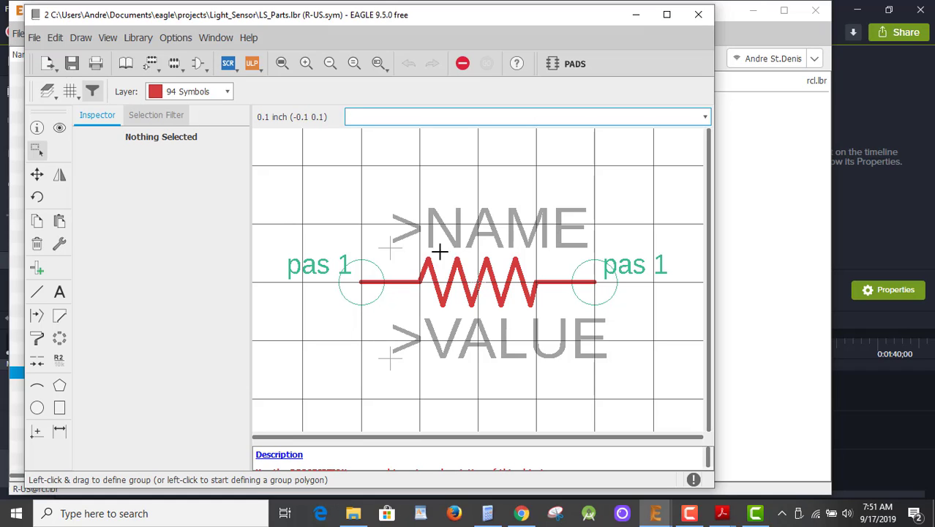
{"action": "left_click", "coordinate": [38, 293]}
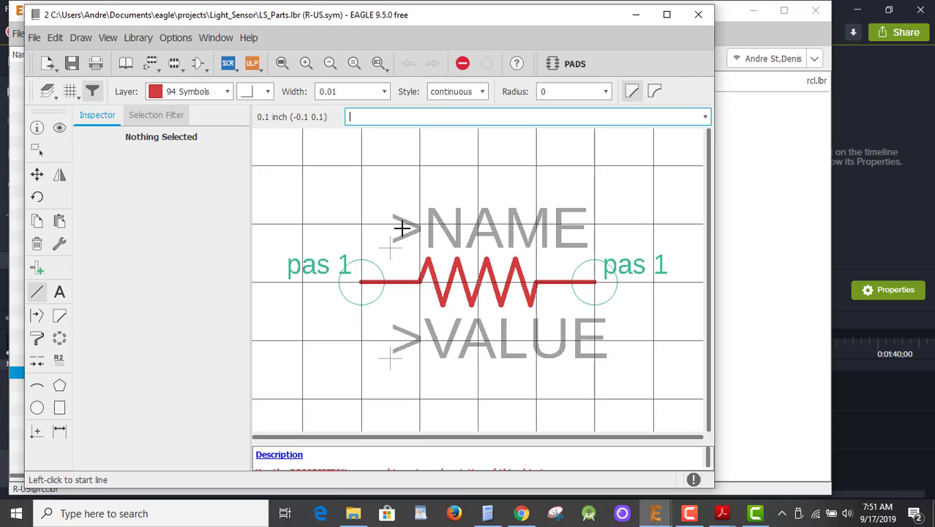
{"action": "left_click", "coordinate": [416, 308]}
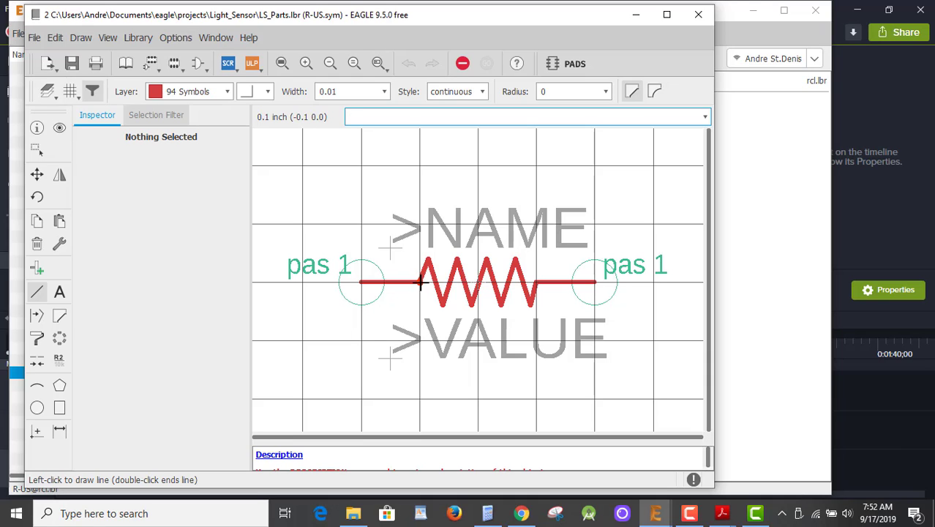
{"action": "left_click", "coordinate": [420, 283]}
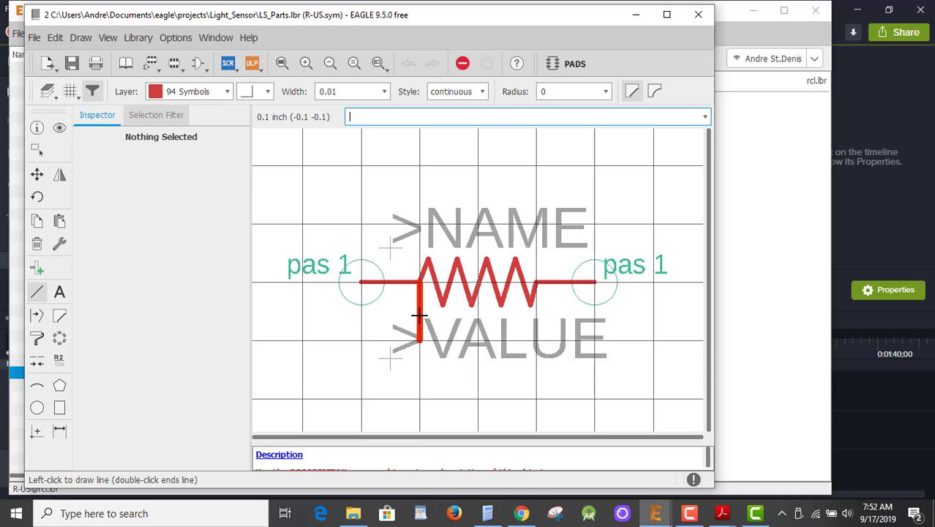
{"action": "key", "text": "Escape"}
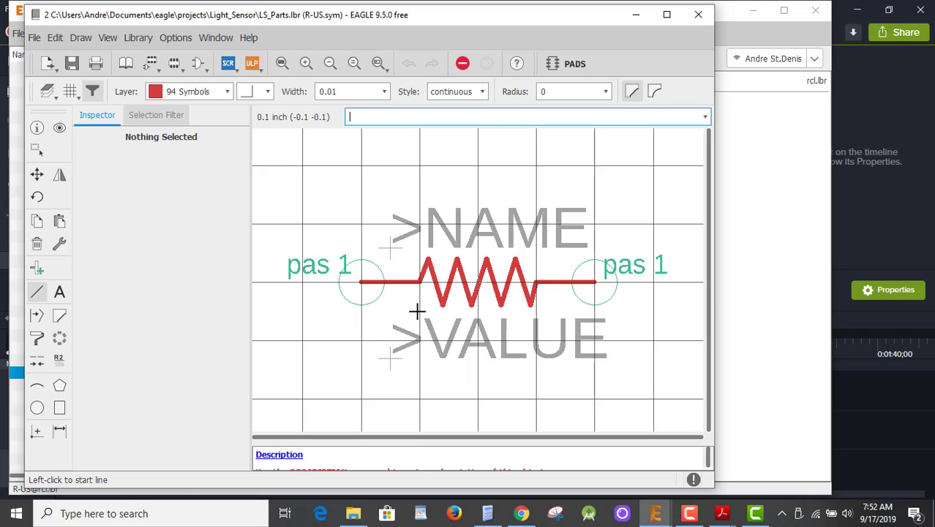
Step: Draw a closed rectangle about 0.24 by 0.11 inch around the R-US zigzag with 0.01-wide lines, using the finer 0.01 inch grid
{"action": "key", "text": "alt"}
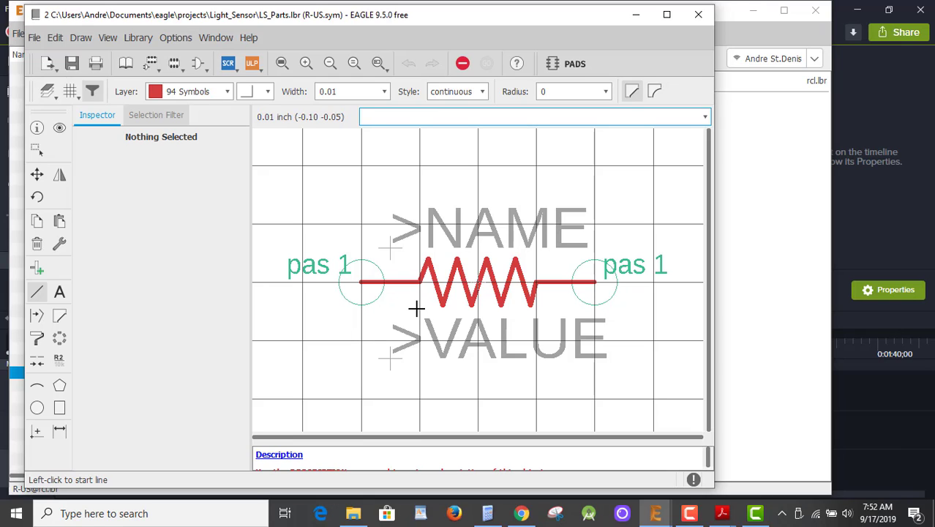
{"action": "left_click", "coordinate": [414, 308]}
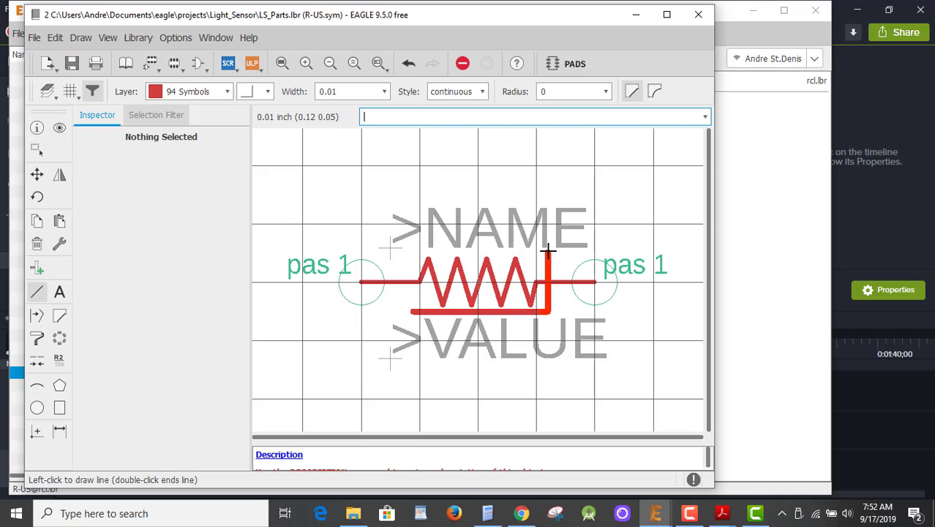
{"action": "left_click", "coordinate": [548, 251]}
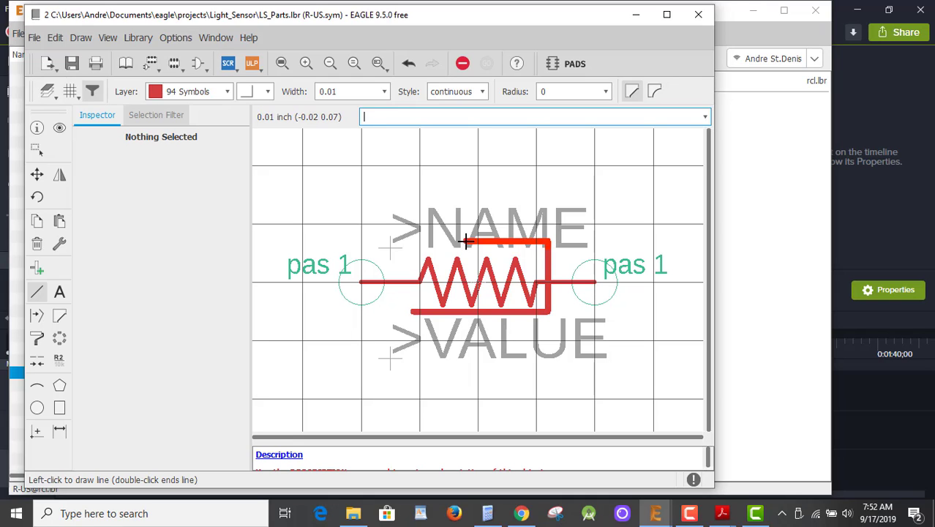
{"action": "left_click", "coordinate": [408, 250]}
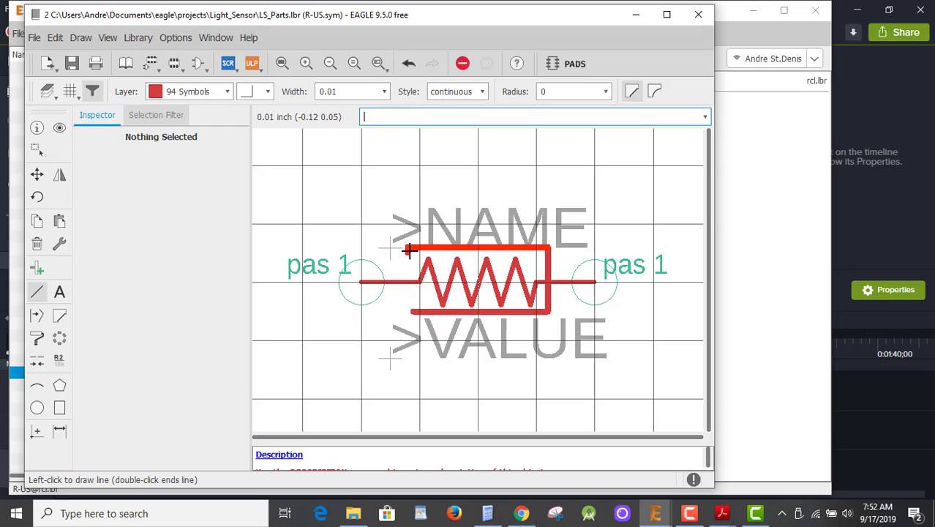
{"action": "left_click", "coordinate": [415, 313], "text": "alt"}
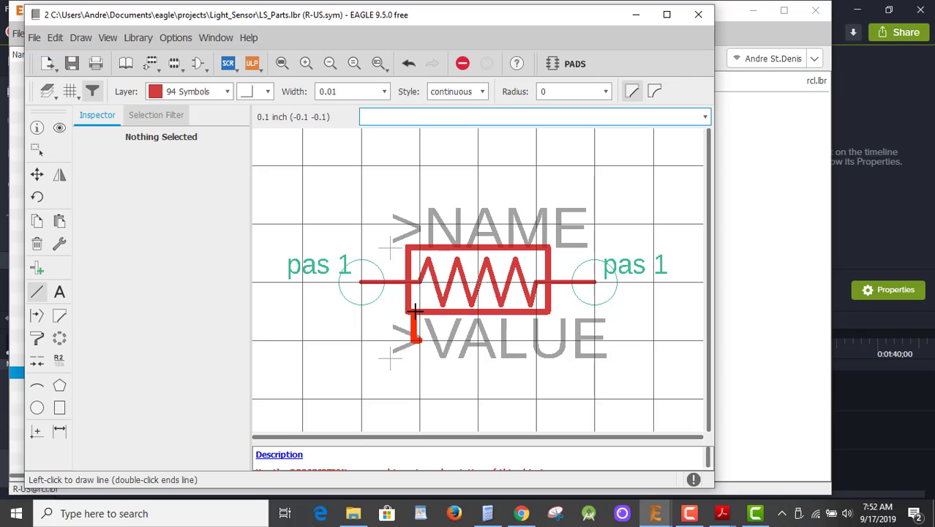
{"action": "key", "text": "Escape"}
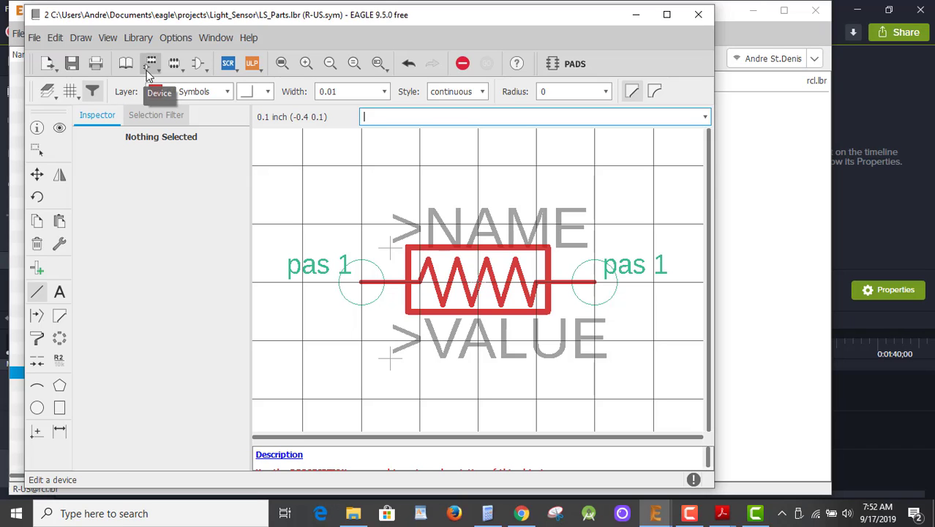
Step: Save the LS_Parts library and open its 0204/7 footprint for editing
{"action": "left_click", "coordinate": [74, 69]}
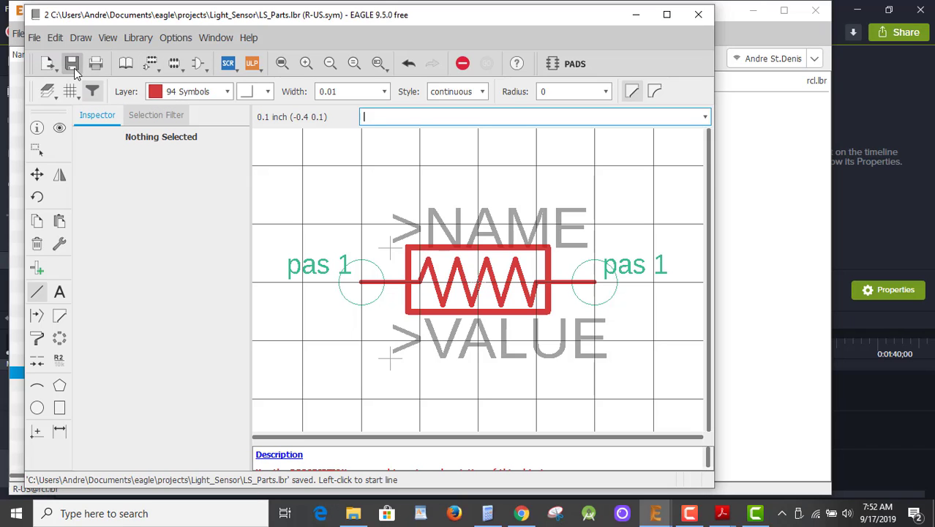
{"action": "left_click", "coordinate": [175, 65]}
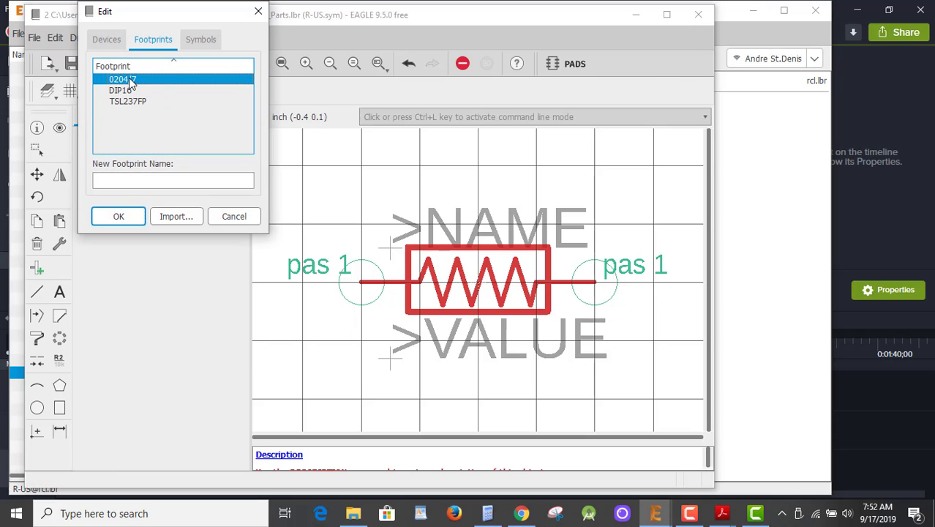
{"action": "double_click", "coordinate": [128, 79]}
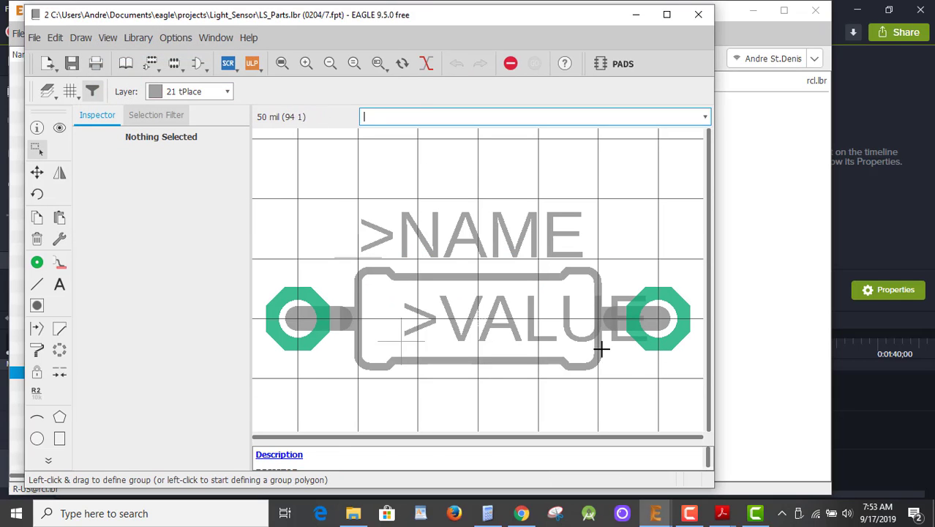
Step: Set the diameter of pad 1 in the 0204/7 footprint to 66 and apply it
{"action": "right_click", "coordinate": [296, 322]}
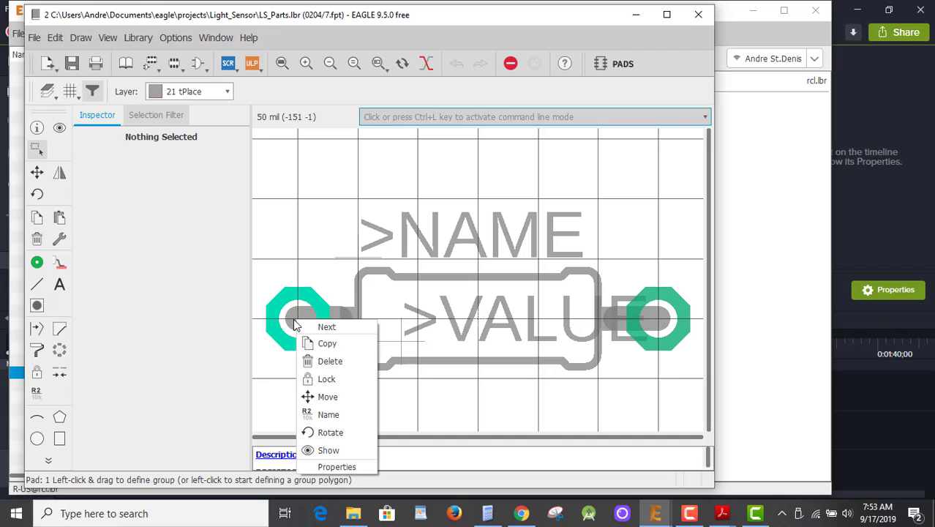
{"action": "left_click", "coordinate": [335, 466]}
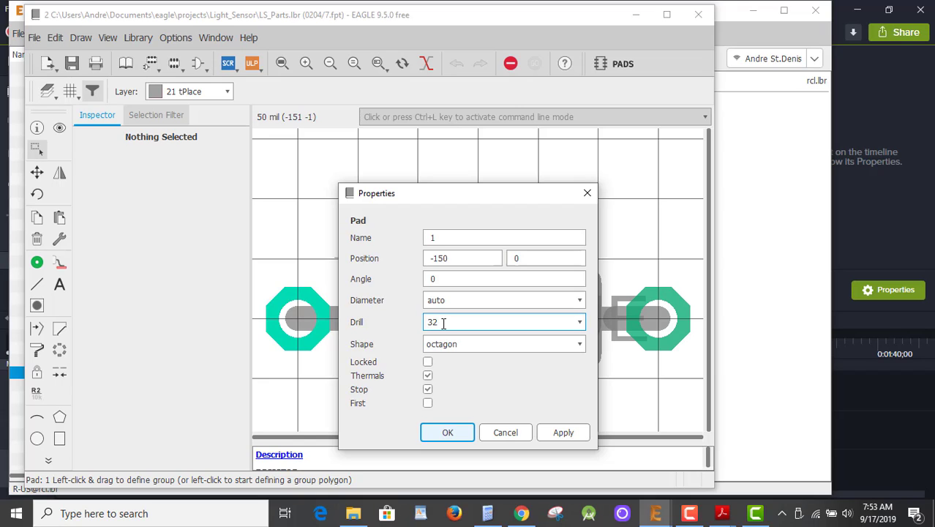
{"action": "left_click", "coordinate": [579, 302]}
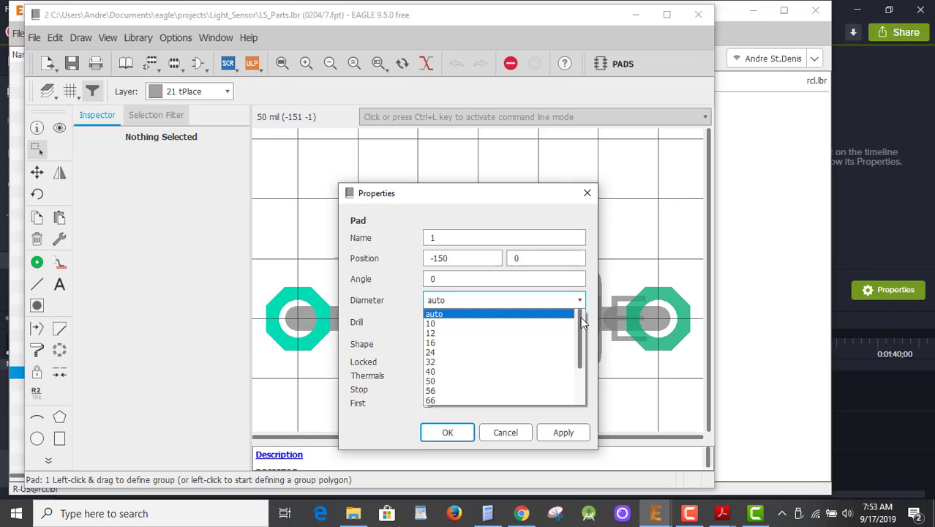
{"action": "left_click_drag", "start_coordinate": [580, 322], "coordinate": [584, 362]}
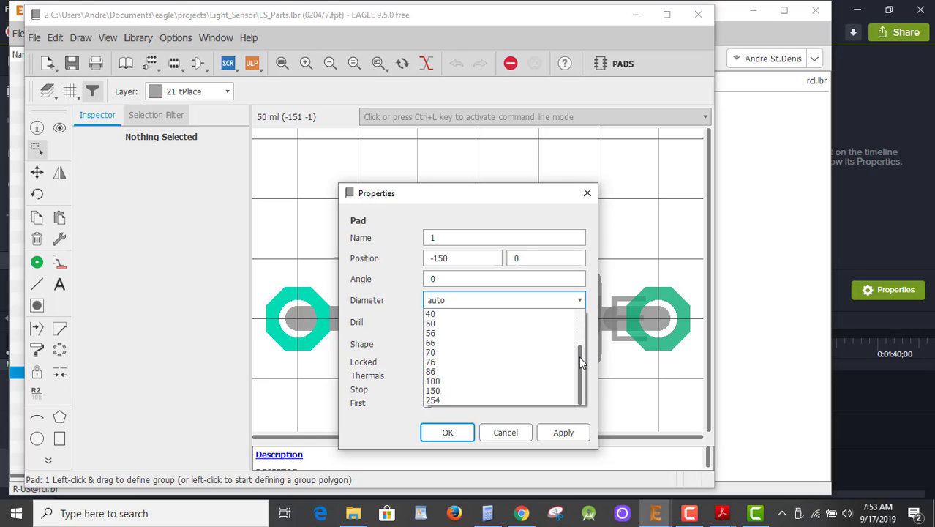
{"action": "left_click", "coordinate": [491, 343]}
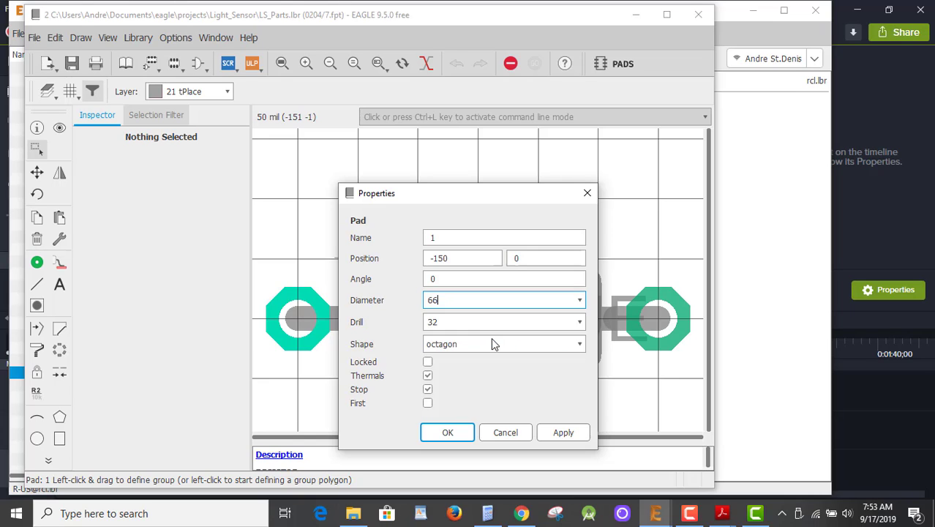
{"action": "left_click", "coordinate": [564, 432]}
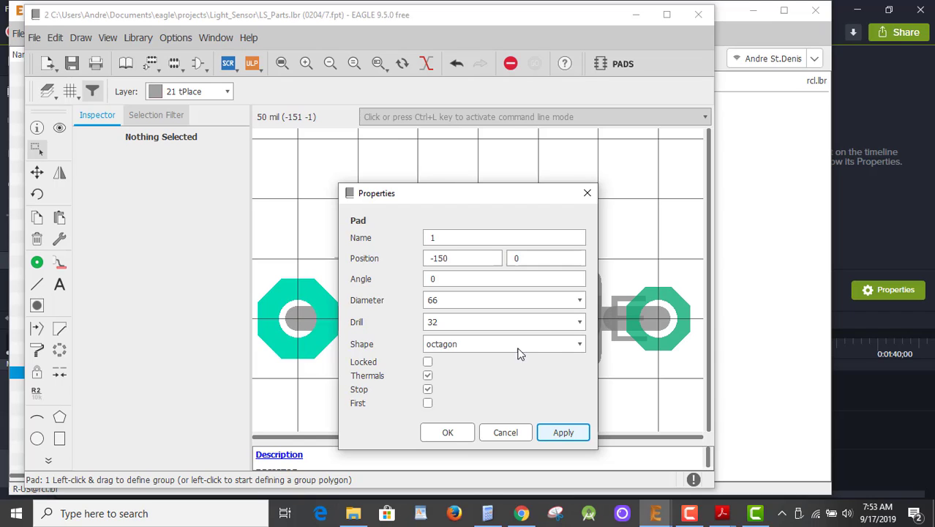
Step: Change the shape of pad 1 to long, apply it and close the pad's properties
{"action": "left_click", "coordinate": [580, 343]}
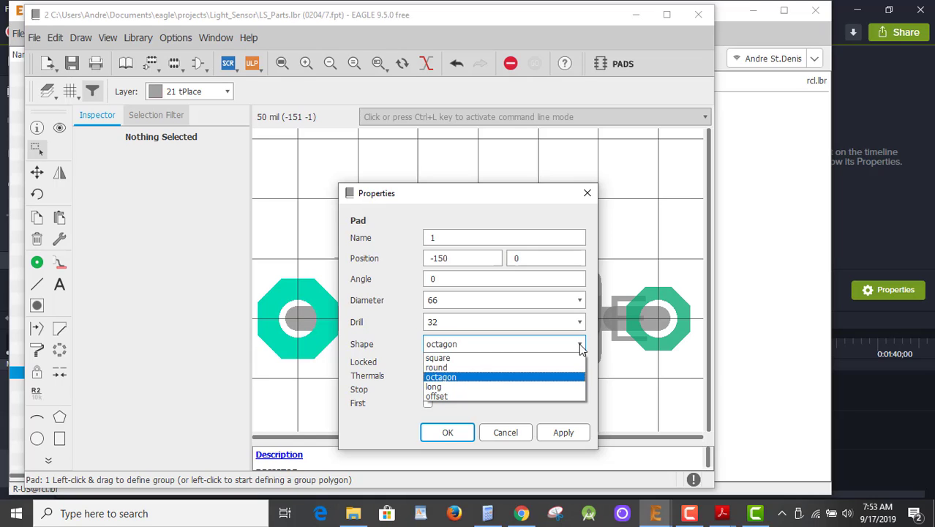
{"action": "left_click", "coordinate": [564, 387]}
{"action": "left_click", "coordinate": [571, 439]}
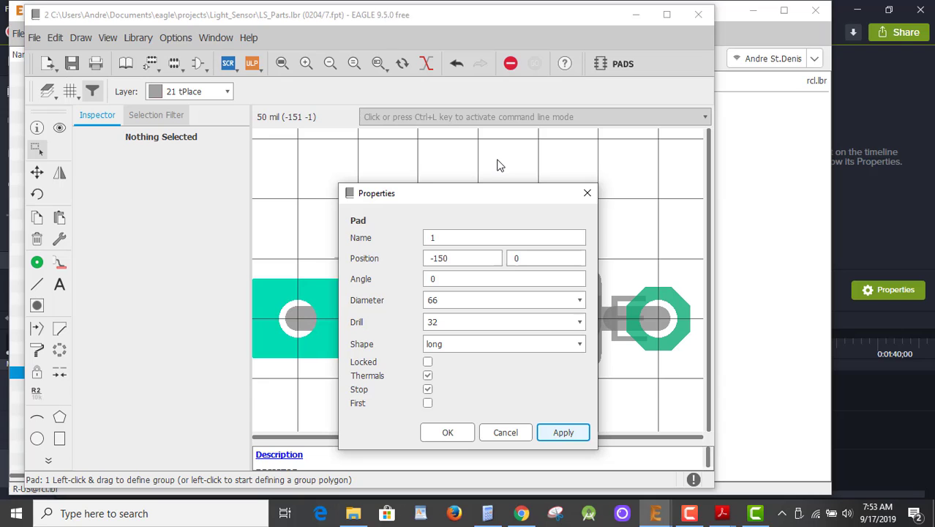
{"action": "left_click", "coordinate": [587, 194]}
{"action": "scroll", "coordinate": [502, 303], "scroll_direction": "down", "scroll_amount": 2}
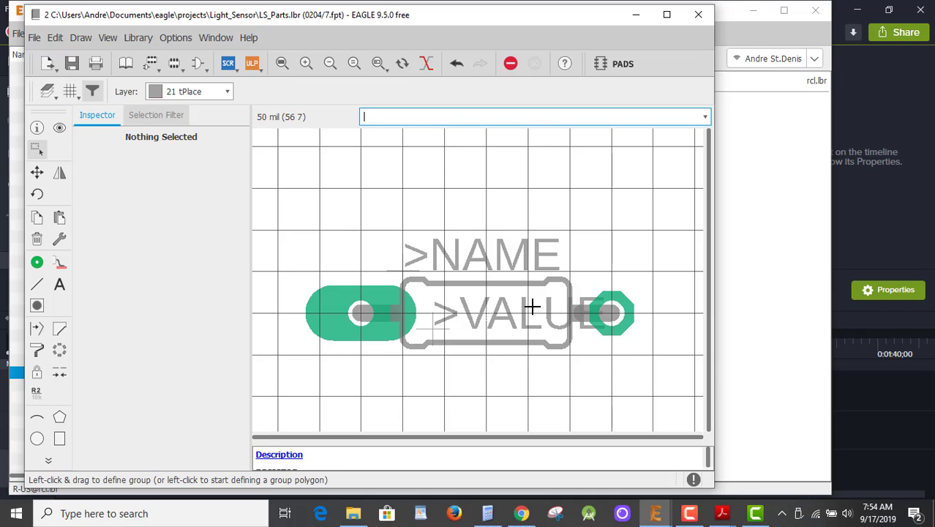
Step: Undo the shape change on pad 1 and set the diameter of pad 2 to 66 in the 0204/7 footprint
{"action": "key", "text": "ctrl+z"}
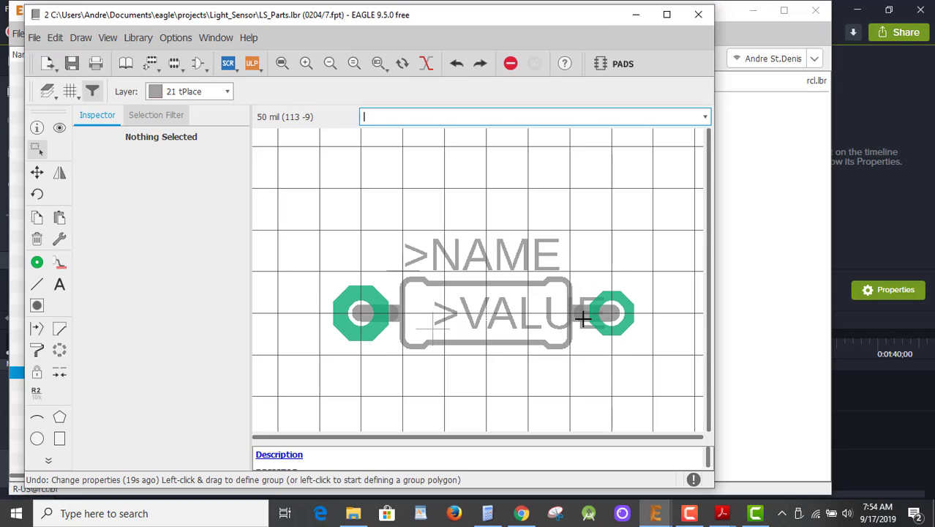
{"action": "right_click", "coordinate": [606, 312]}
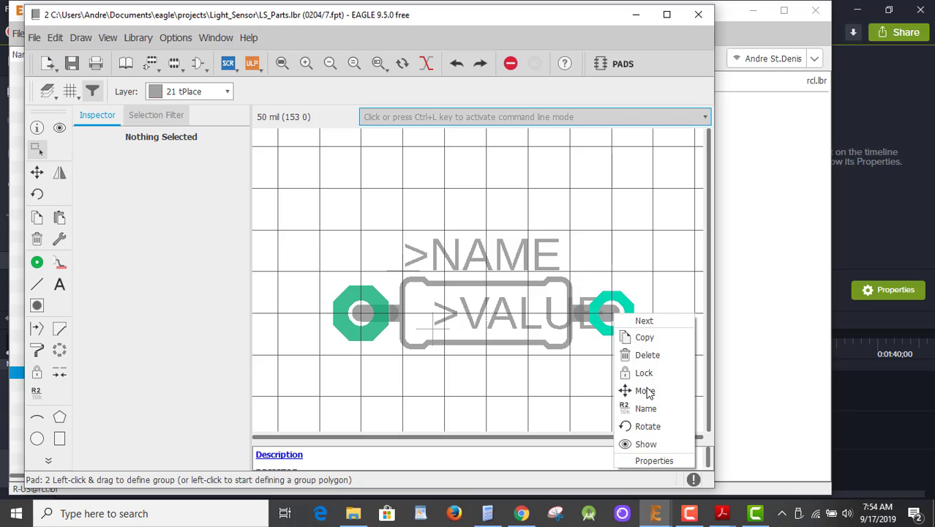
{"action": "left_click", "coordinate": [647, 461]}
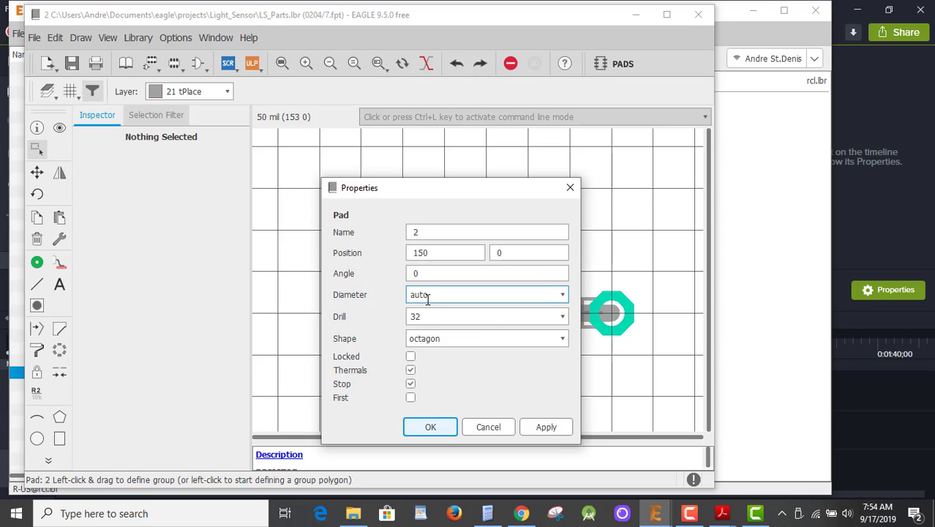
{"action": "left_click", "coordinate": [563, 294]}
{"action": "left_click", "coordinate": [553, 396]}
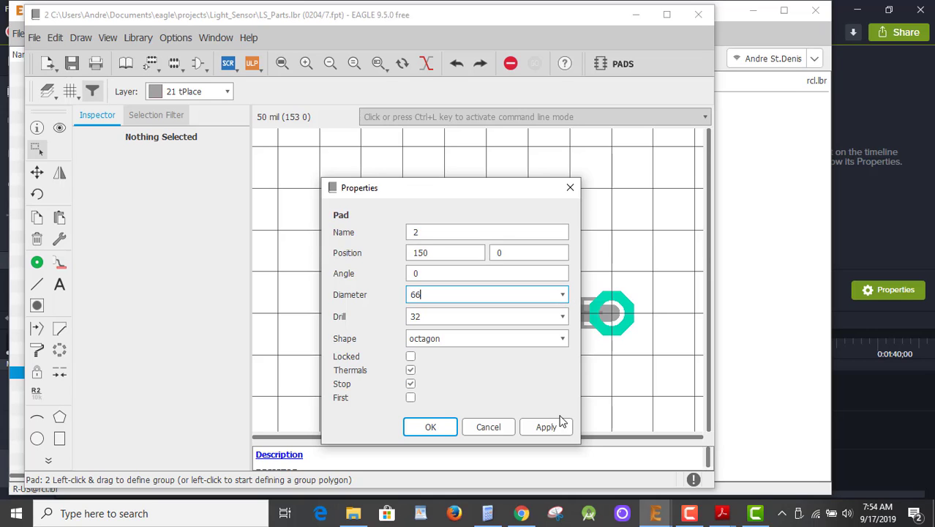
{"action": "left_click", "coordinate": [551, 430]}
{"action": "left_click", "coordinate": [431, 428]}
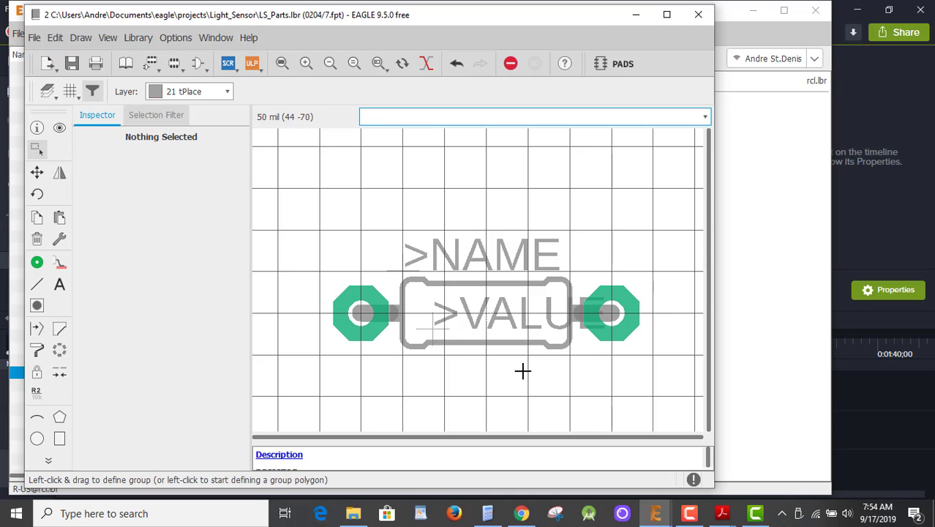
Step: Save the library, return to its contents overview and create a new device named QW_RES
{"action": "left_click", "coordinate": [72, 65]}
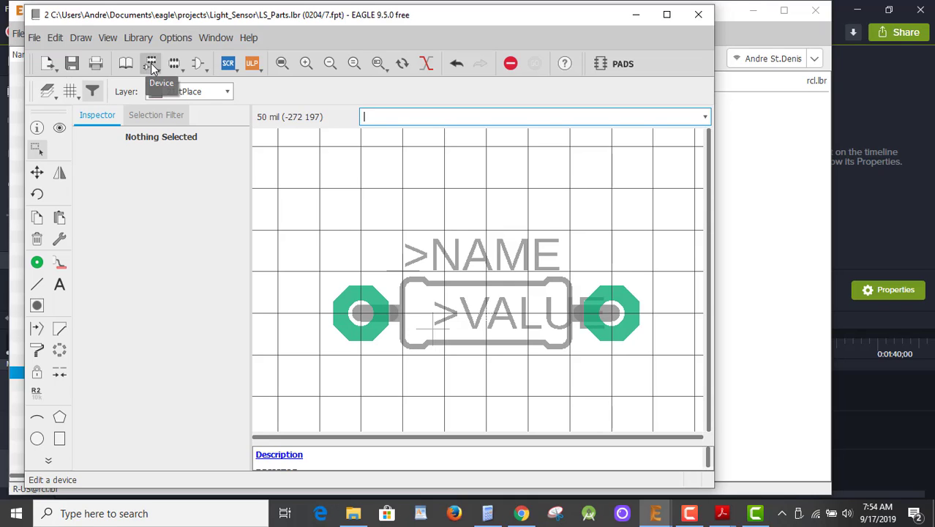
{"action": "left_click", "coordinate": [124, 65]}
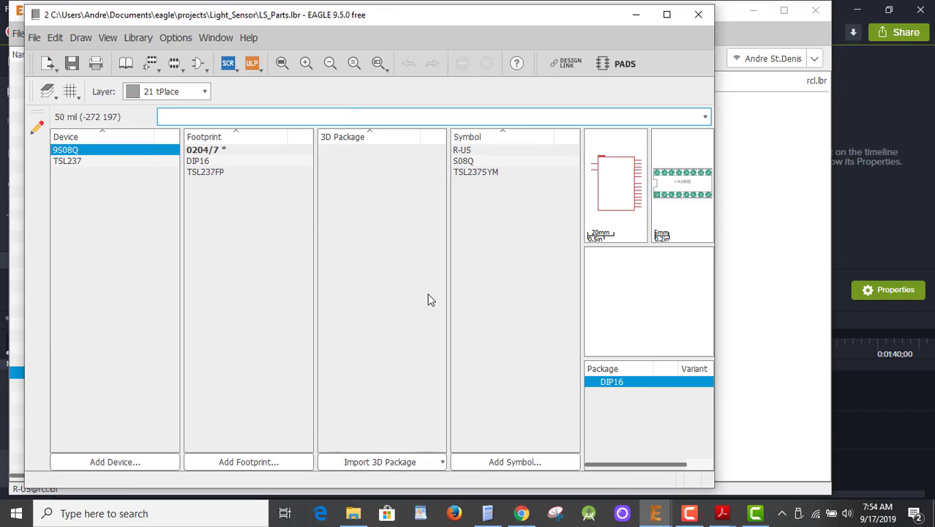
{"action": "left_click", "coordinate": [107, 460]}
{"action": "left_click", "coordinate": [94, 443]}
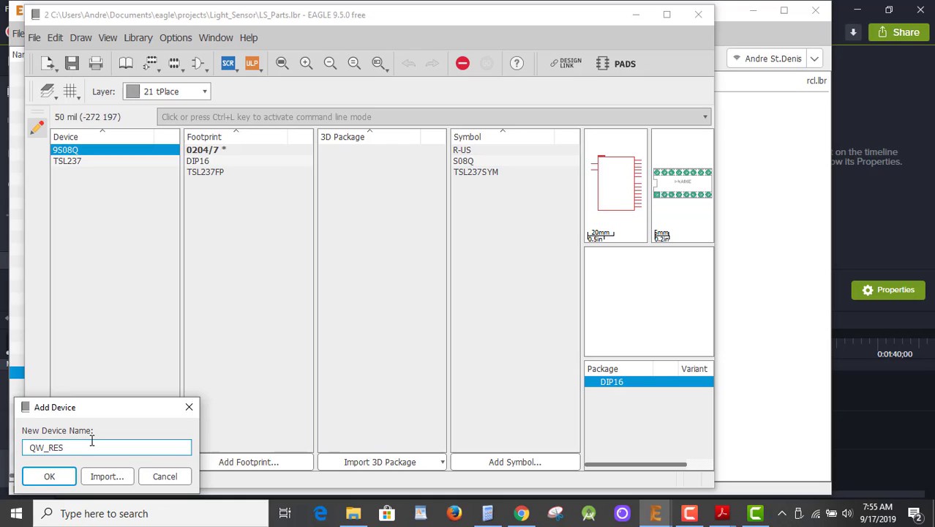
{"action": "left_click", "coordinate": [49, 476]}
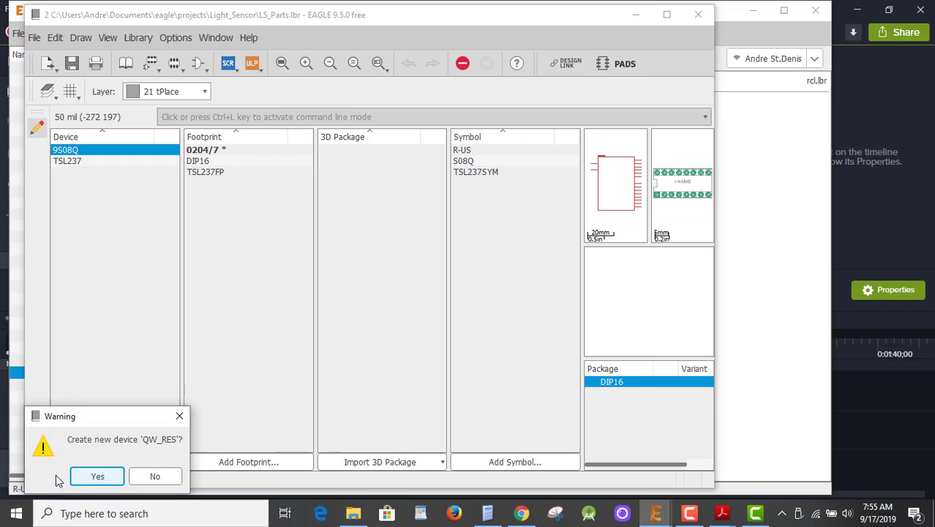
{"action": "left_click", "coordinate": [98, 477]}
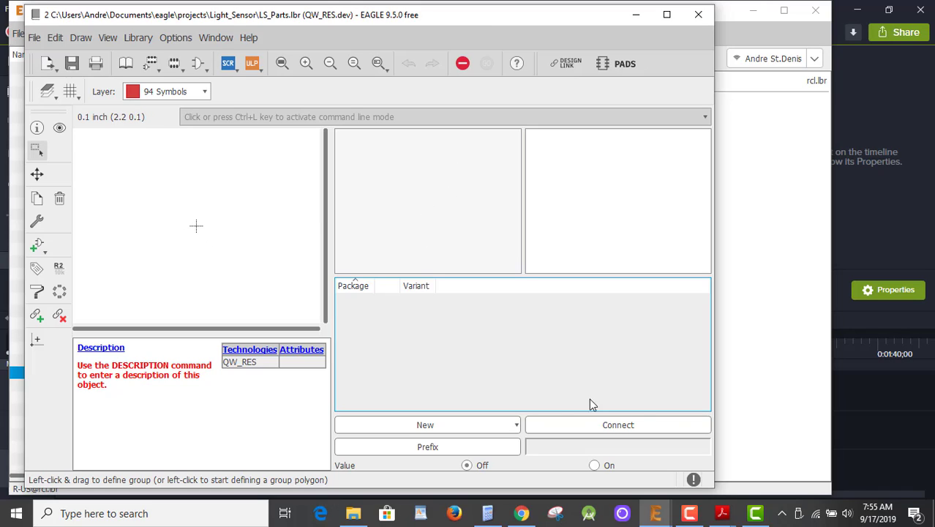
Step: Add one R-US symbol to the QW_RES device, placed at the origin, and end the Add command
{"action": "left_click", "coordinate": [37, 249]}
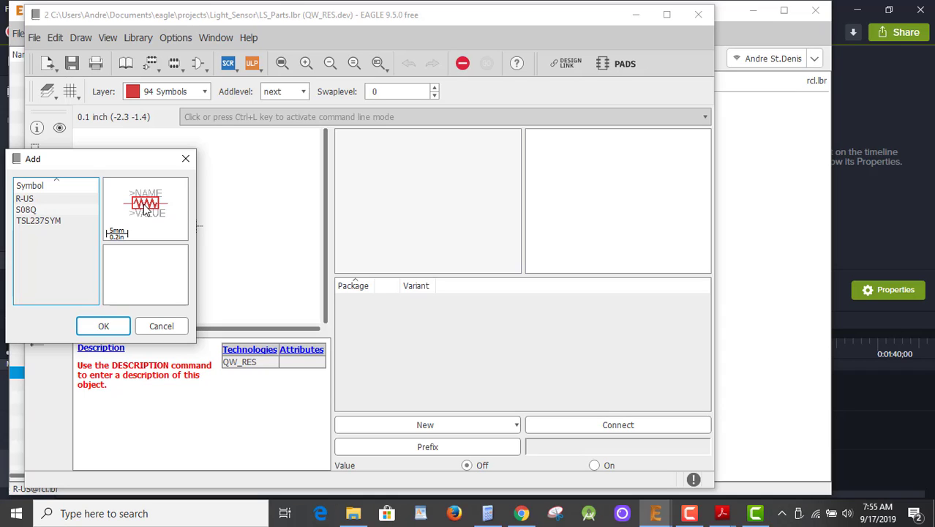
{"action": "left_click", "coordinate": [106, 326]}
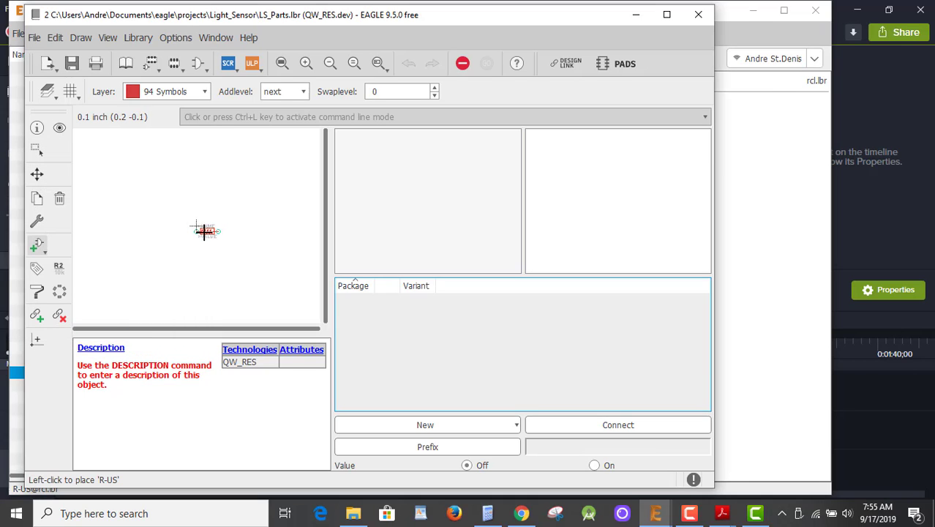
{"action": "scroll", "coordinate": [195, 225], "scroll_direction": "up", "scroll_amount": 3}
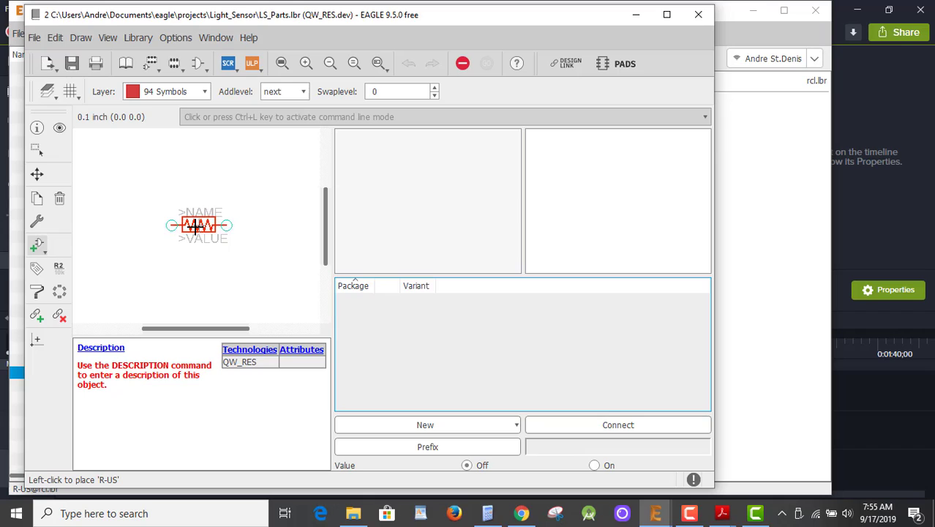
{"action": "scroll", "coordinate": [196, 226], "scroll_direction": "up", "scroll_amount": 2}
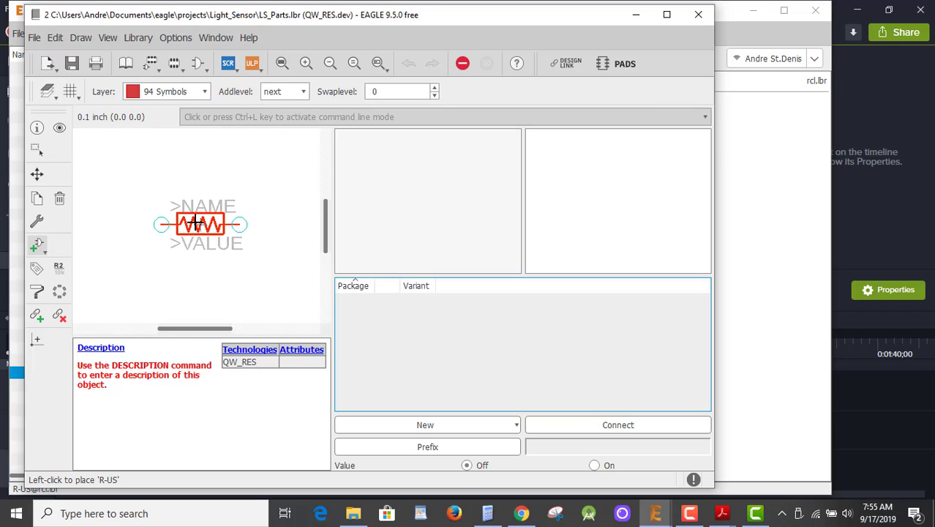
{"action": "left_click", "coordinate": [196, 223]}
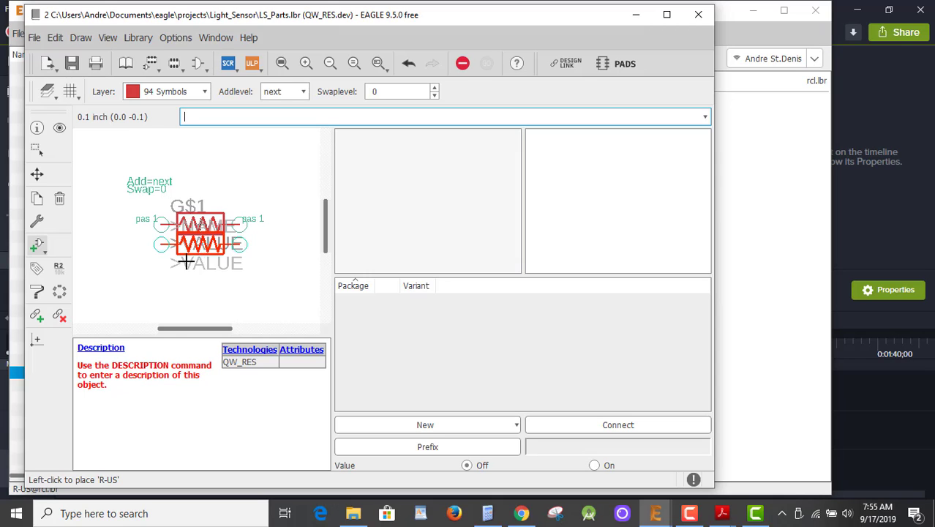
{"action": "key", "text": "Escape"}
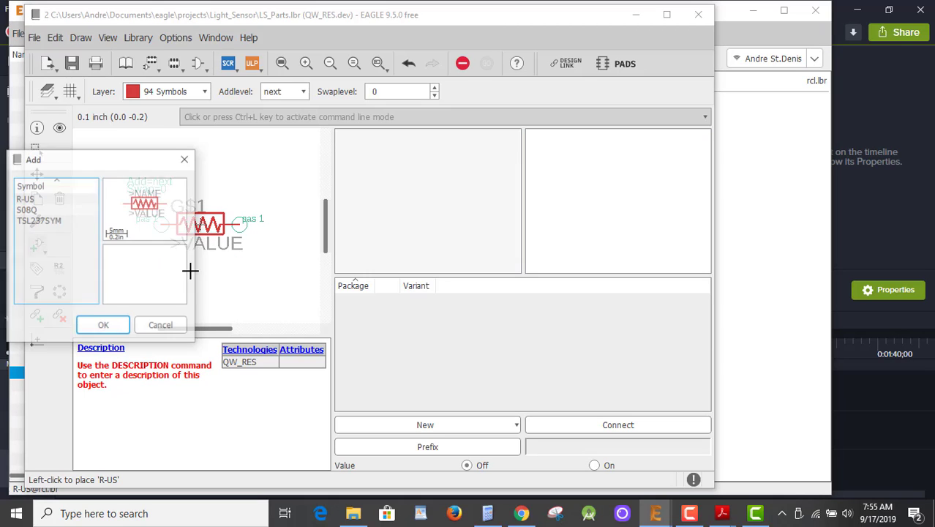
{"action": "left_click", "coordinate": [182, 326]}
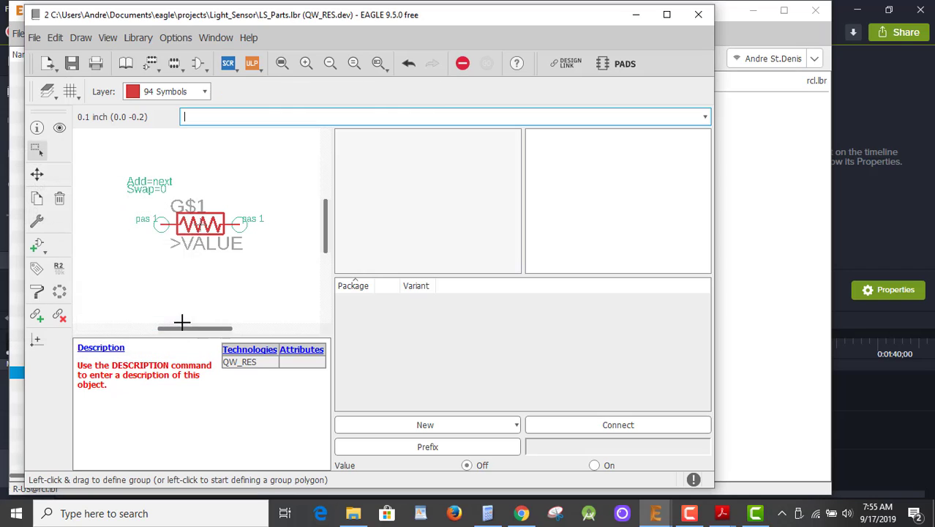
Step: Rename the placed resistor symbol as R1 and end the Name command
{"action": "left_click", "coordinate": [59, 267]}
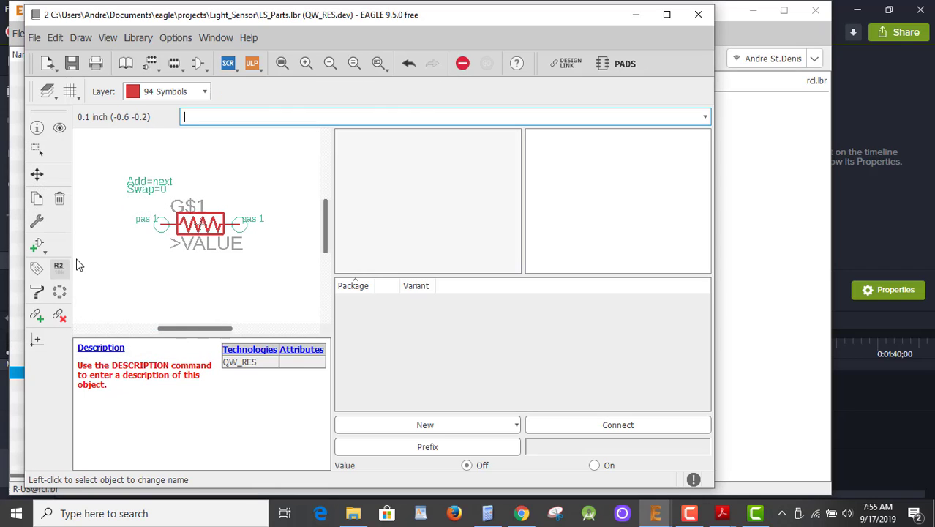
{"action": "left_click", "coordinate": [199, 223]}
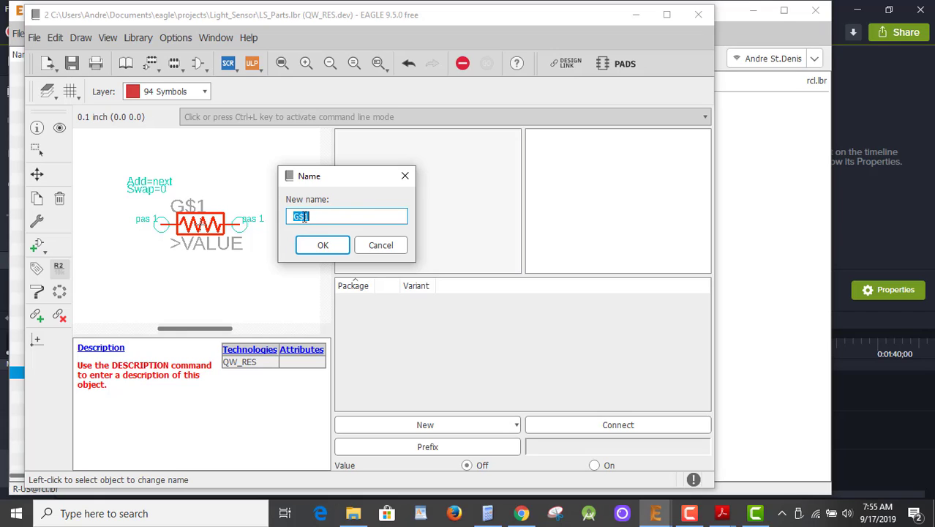
{"action": "left_click_drag", "start_coordinate": [303, 217], "coordinate": [287, 218]}
{"action": "type", "text": "R1"}
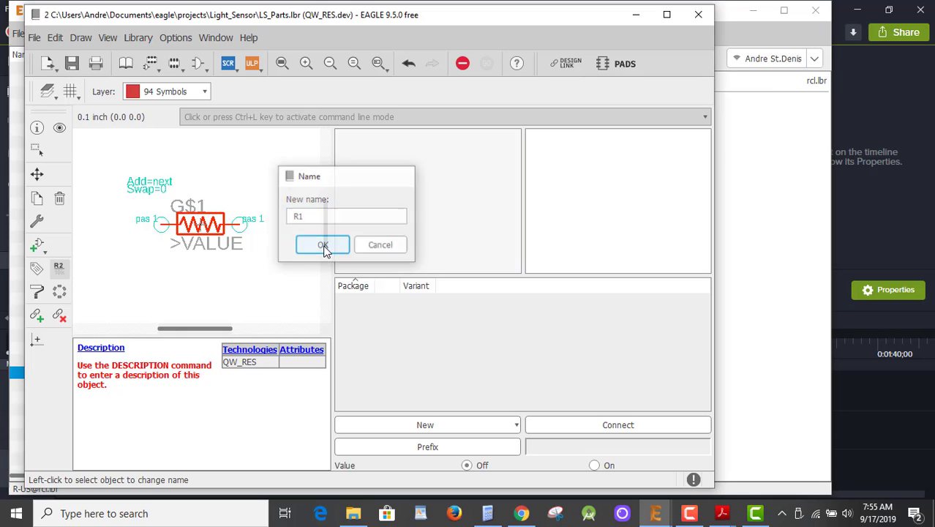
{"action": "left_click", "coordinate": [322, 246]}
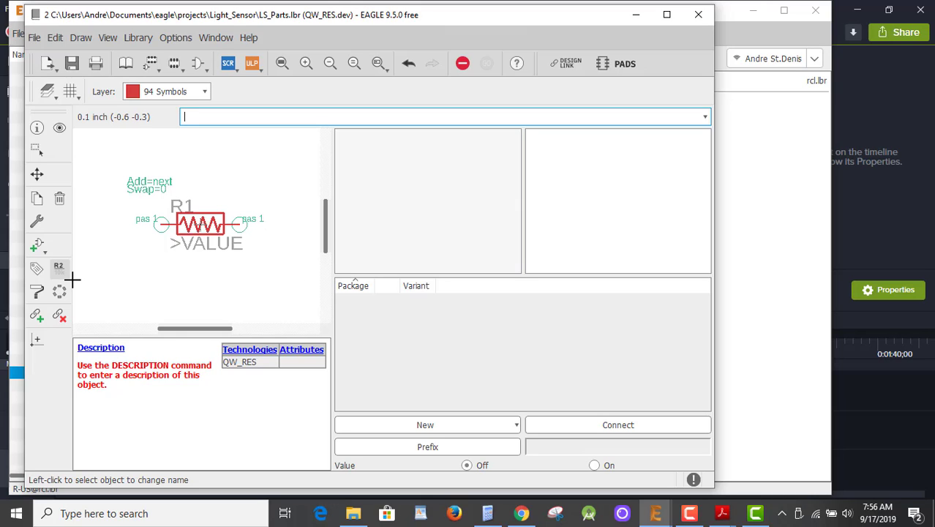
{"action": "left_click", "coordinate": [456, 61]}
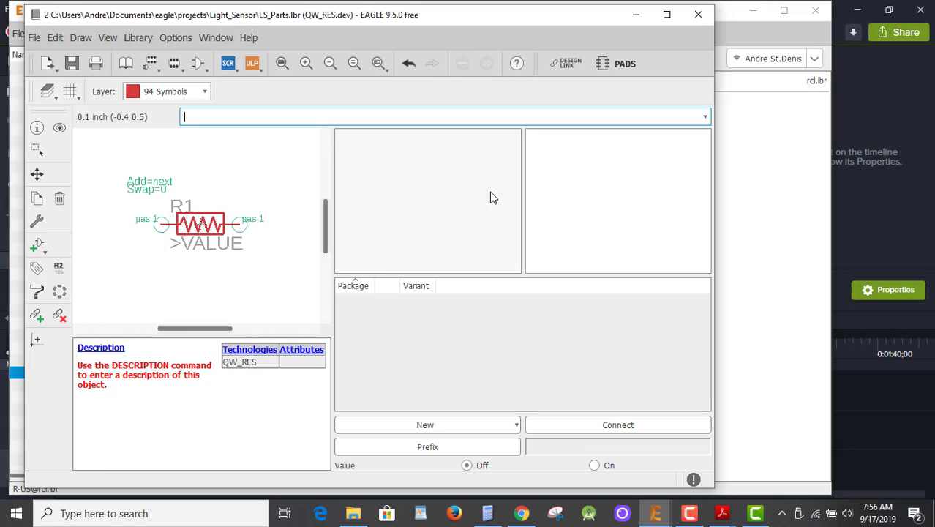
Step: Add the local 0204/7 package to the QW_RES device with an empty variant name
{"action": "left_click", "coordinate": [432, 424]}
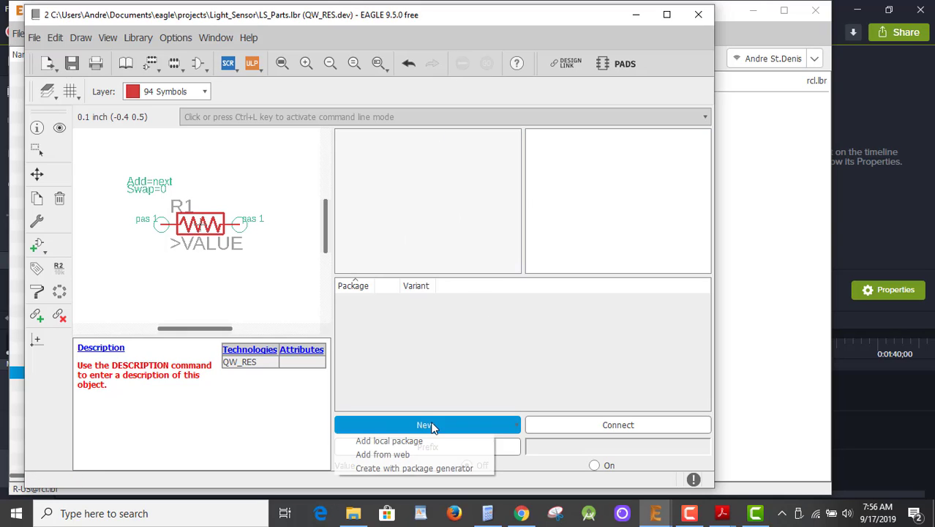
{"action": "left_click", "coordinate": [402, 443]}
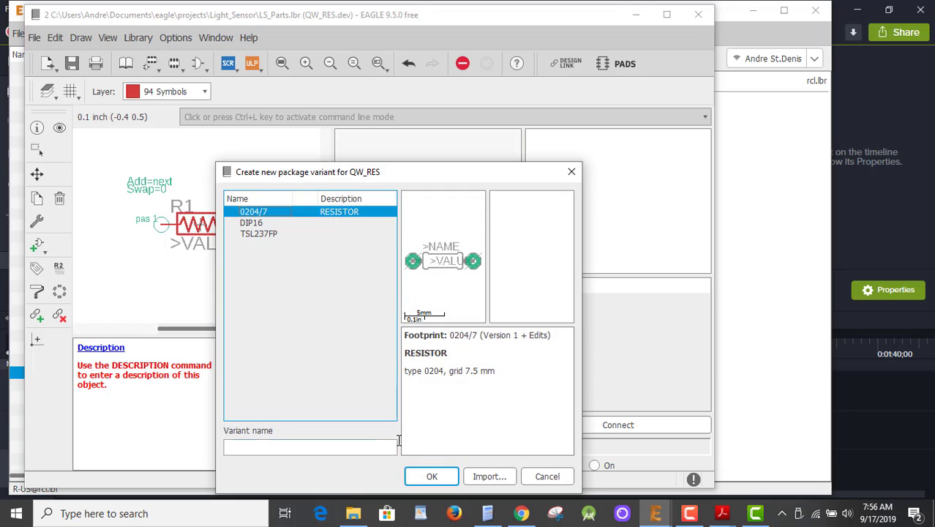
{"action": "left_click", "coordinate": [437, 474]}
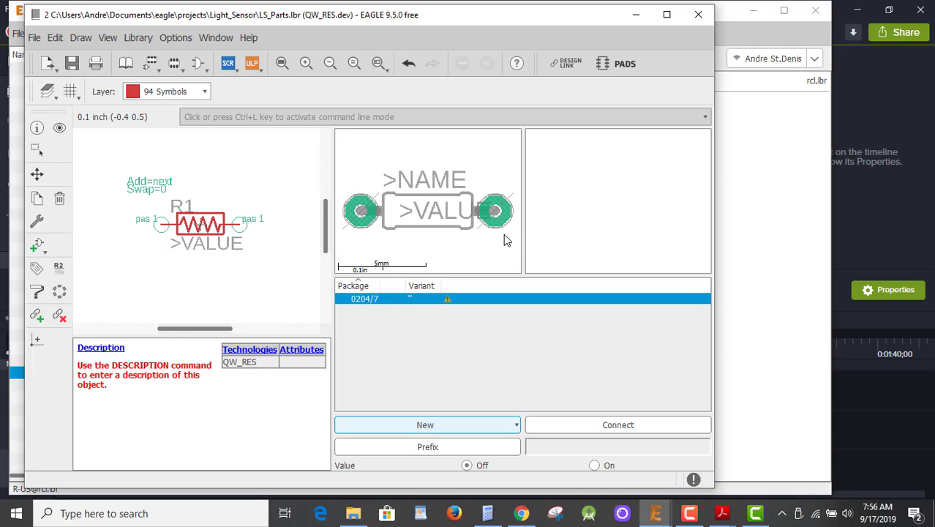
Step: Connect pin R1.1 to pad 1 and pin R1.2 to pad 2 of the 0204/7 package
{"action": "left_click", "coordinate": [621, 427]}
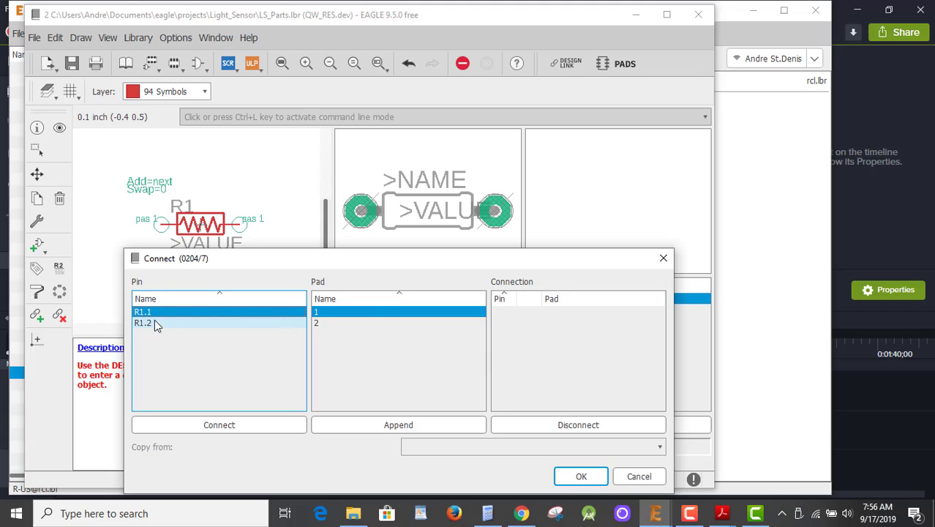
{"action": "left_click", "coordinate": [227, 425]}
{"action": "left_click", "coordinate": [227, 424]}
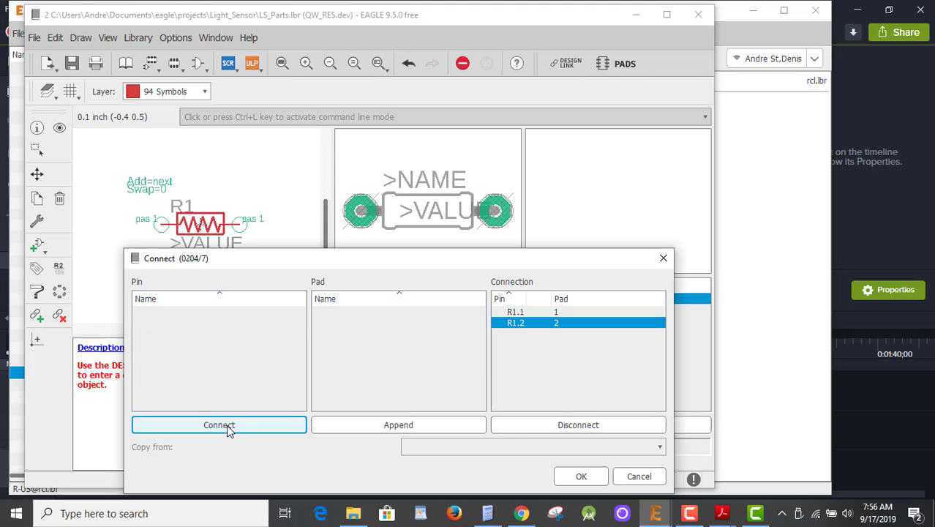
{"action": "left_click", "coordinate": [580, 474]}
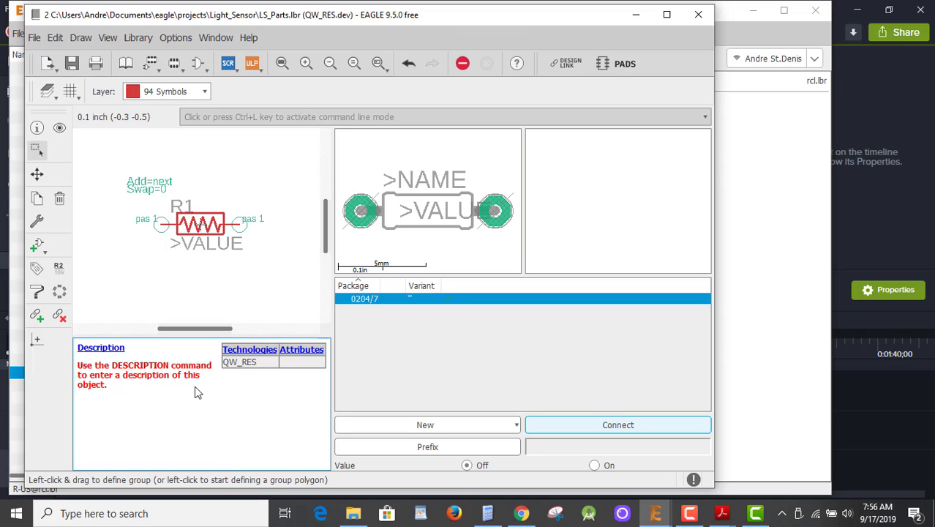
Step: Enter "My custom resistor with large pads." as the QW_RES device description and save the library
{"action": "left_click", "coordinate": [90, 350]}
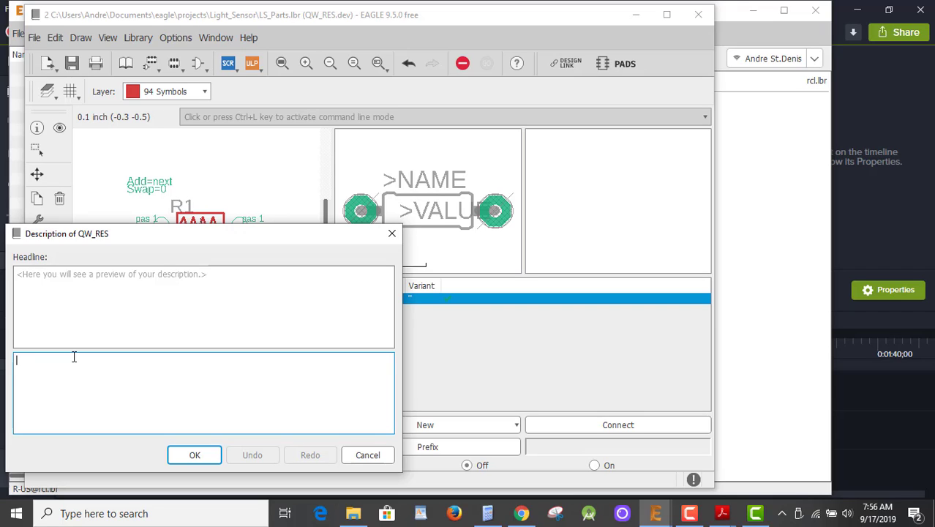
{"action": "type", "text": "My"}
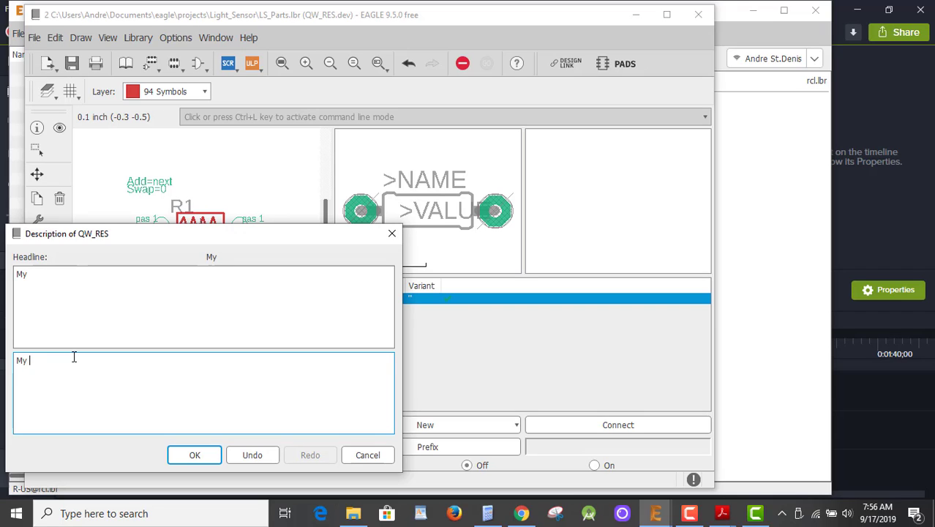
{"action": "type", "text": " custo"}
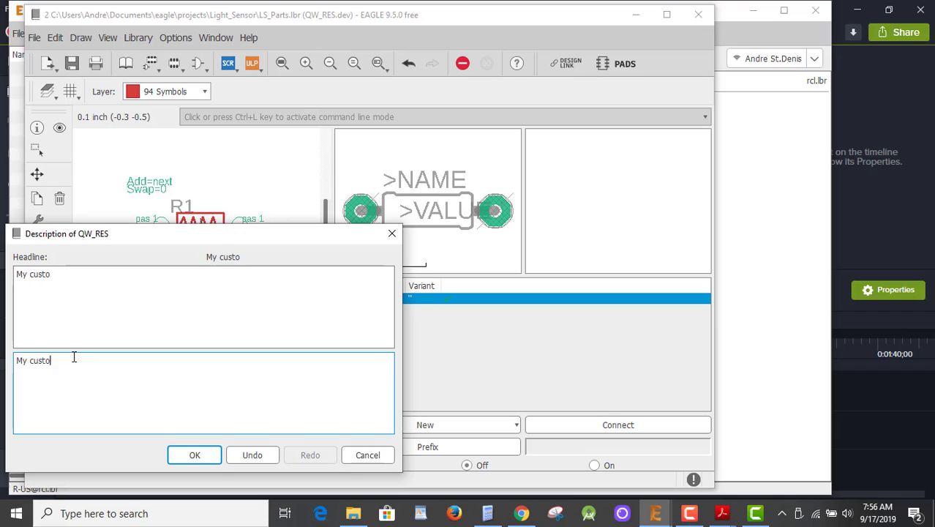
{"action": "type", "text": "m resistro"}
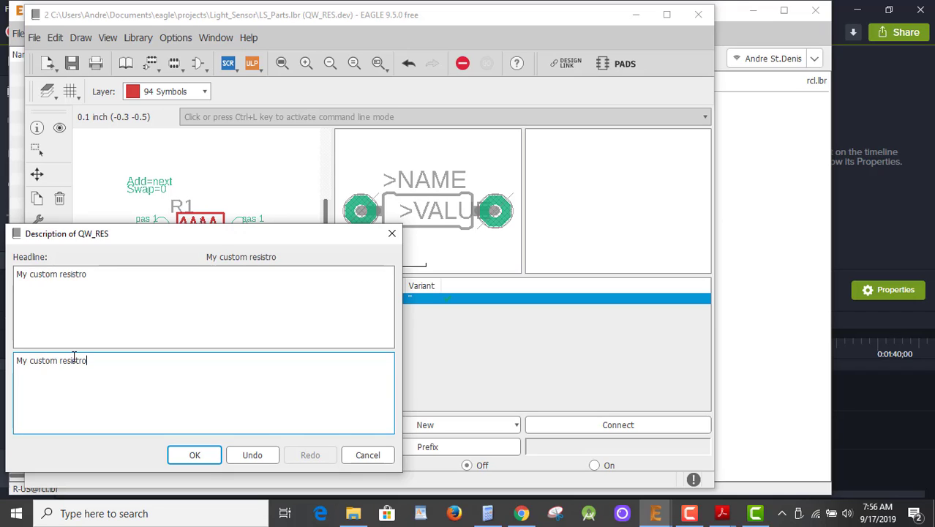
{"action": "key", "text": "BackSpace"}
{"action": "key", "text": "BackSpace"}
{"action": "type", "text": "or with large pa"}
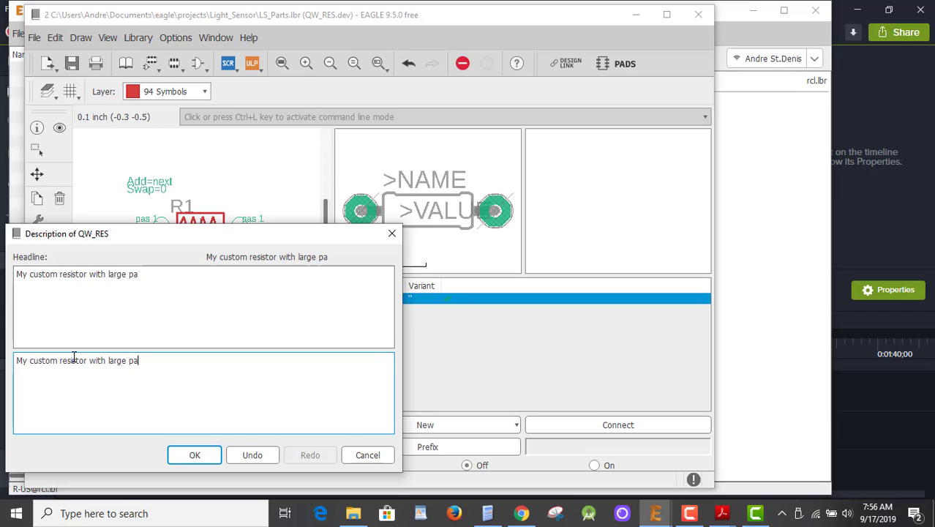
{"action": "type", "text": "ds."}
{"action": "left_click", "coordinate": [196, 457]}
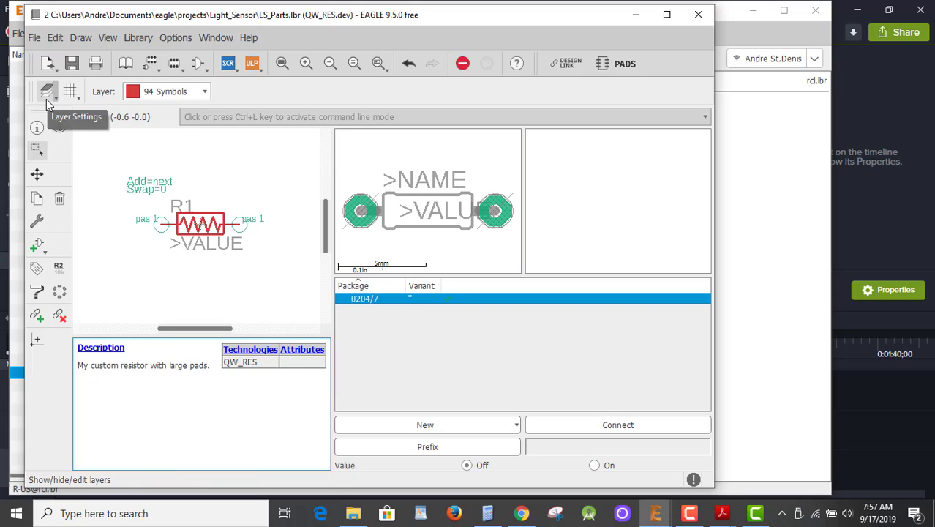
{"action": "left_click", "coordinate": [71, 64]}
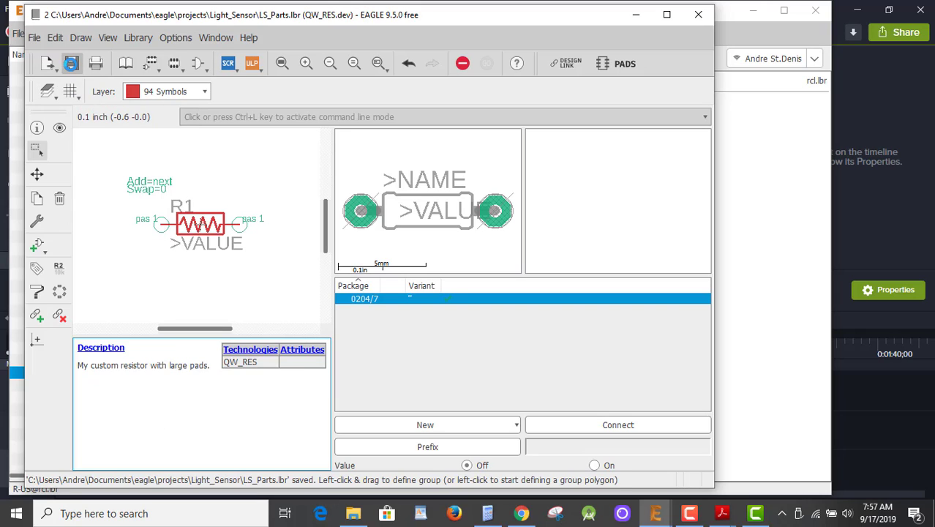
Step: Switch to the LightSensor_Circuit schematic and update all of its libraries
{"action": "left_click", "coordinate": [636, 16]}
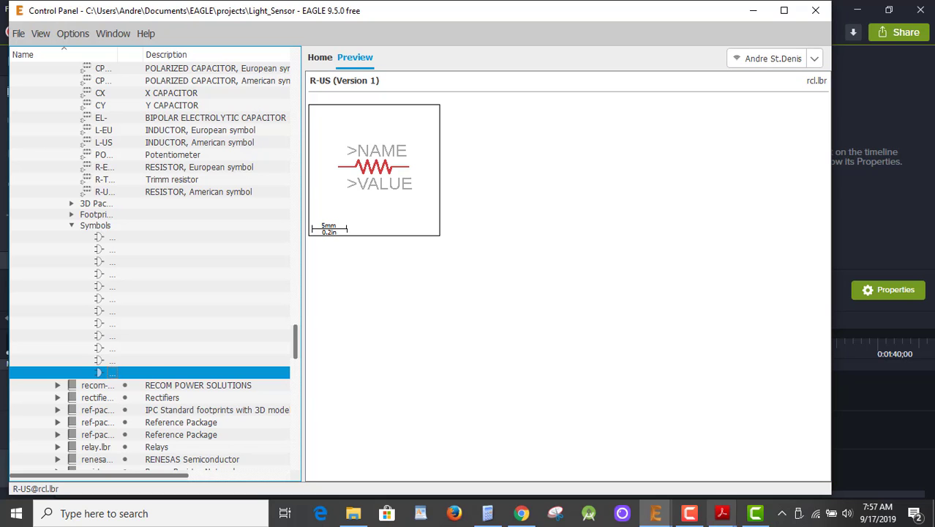
{"action": "mouse_move", "coordinate": [656, 513]}
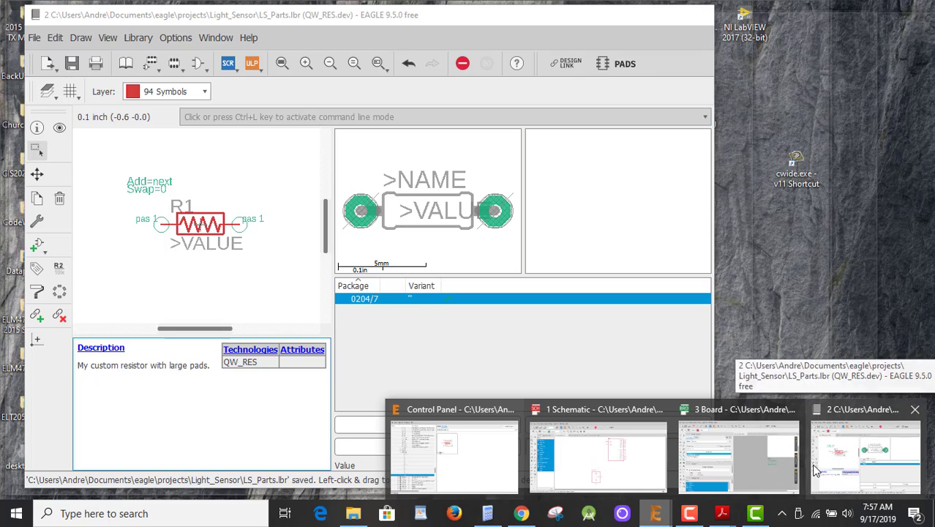
{"action": "mouse_move", "coordinate": [684, 459]}
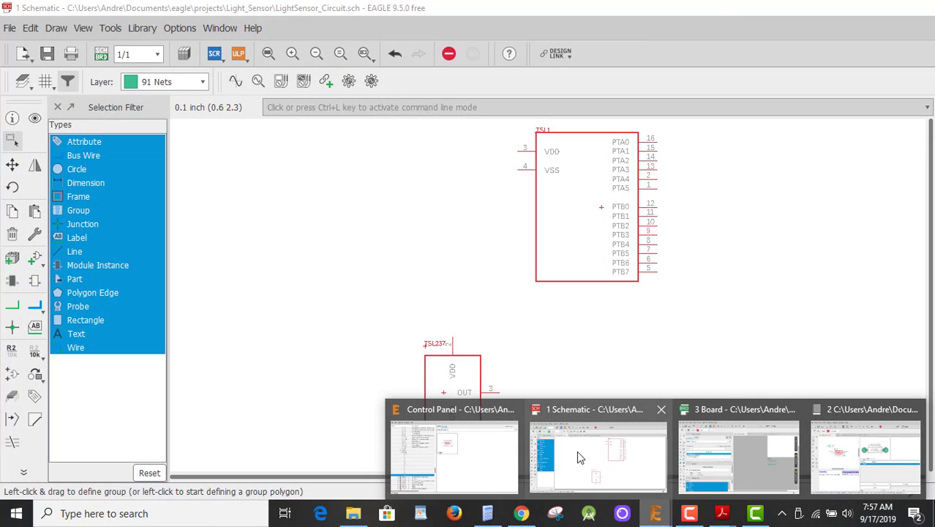
{"action": "left_click", "coordinate": [576, 450]}
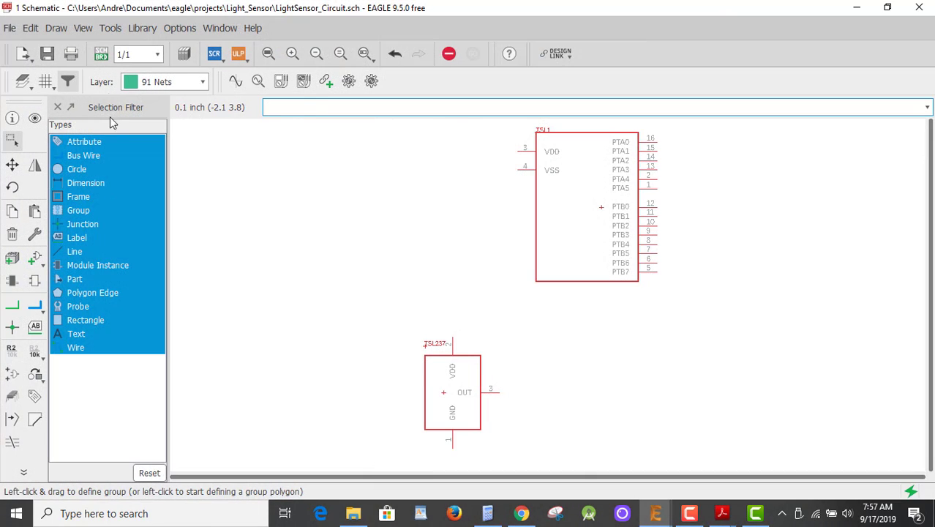
{"action": "left_click", "coordinate": [145, 27]}
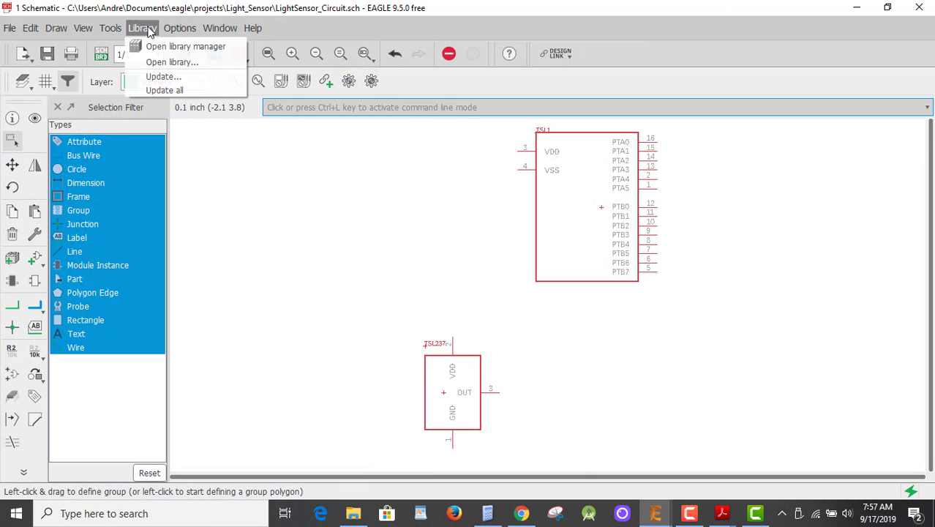
{"action": "left_click", "coordinate": [166, 91]}
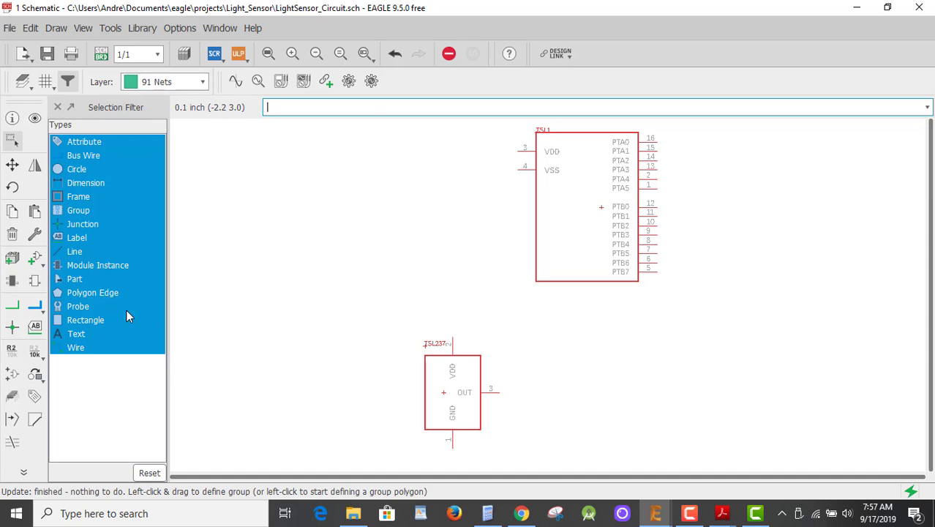
Step: Add two QW_RES resistors from the LS_Parts library between the existing parts, the first horizontal and the second rotated to vertical
{"action": "left_click", "coordinate": [34, 256]}
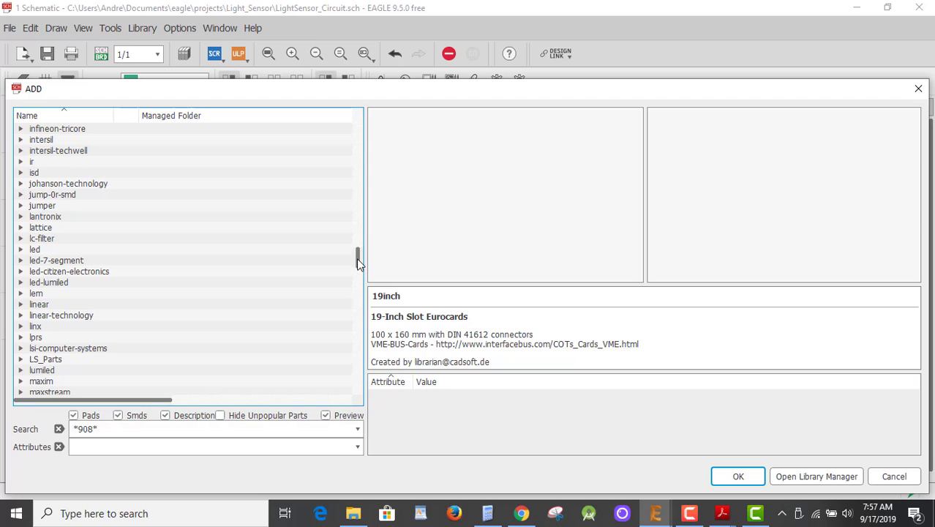
{"action": "mouse_move", "coordinate": [358, 262]}
{"action": "left_mouse_down"}
{"action": "mouse_move", "coordinate": [359, 297]}
{"action": "mouse_move", "coordinate": [361, 265]}
{"action": "left_mouse_up"}
{"action": "left_click", "coordinate": [62, 251]}
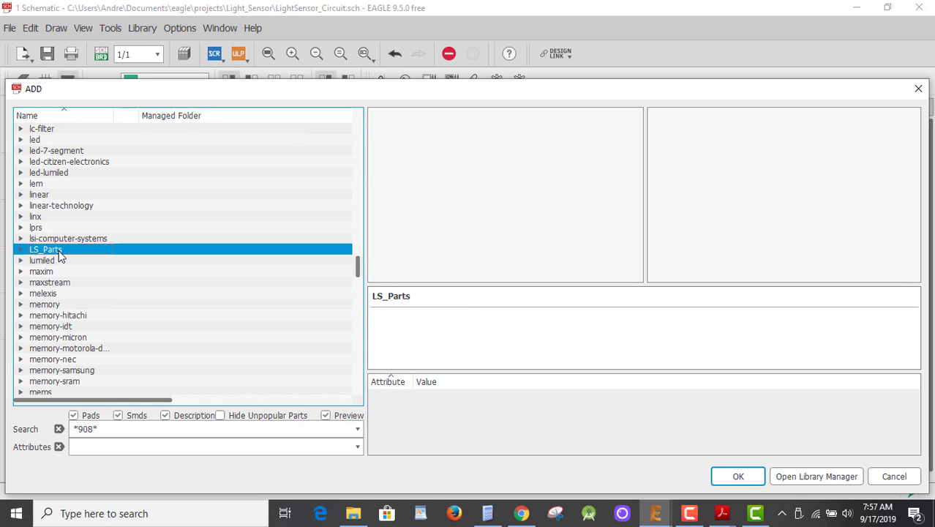
{"action": "left_click", "coordinate": [19, 253]}
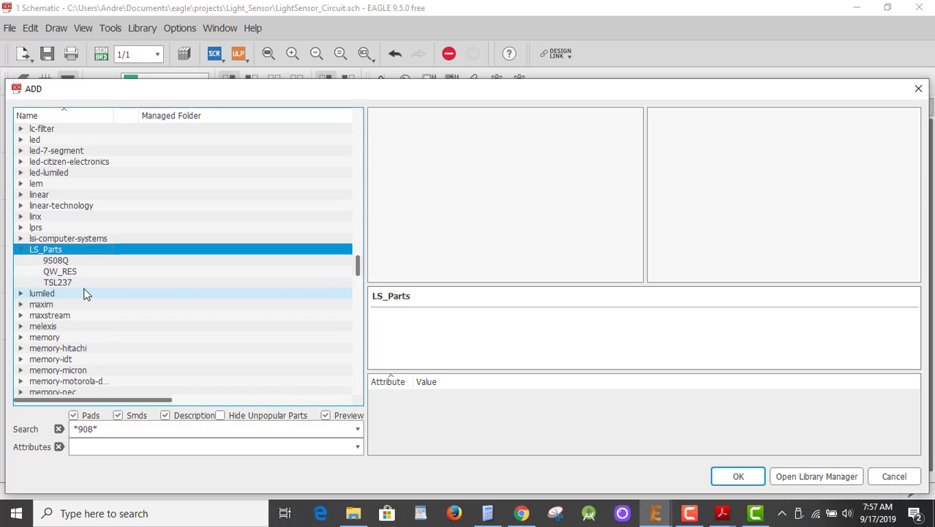
{"action": "left_click", "coordinate": [60, 272]}
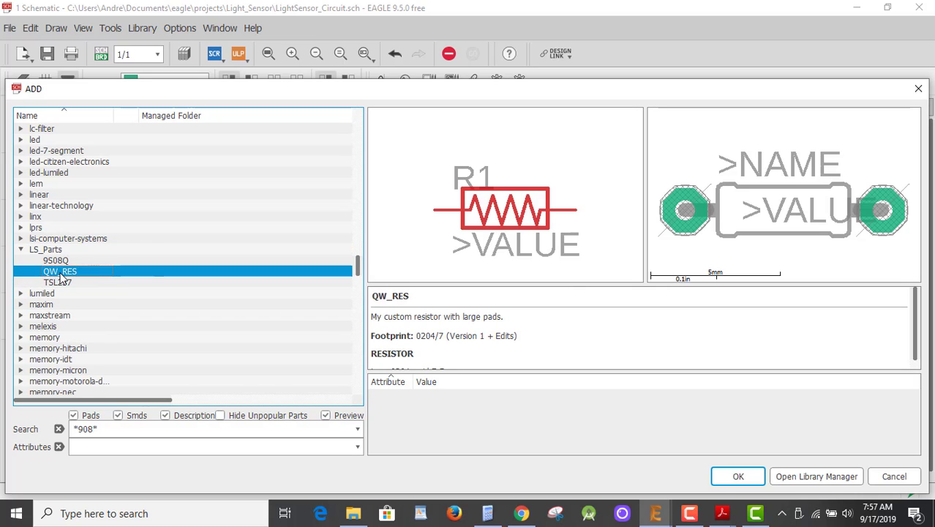
{"action": "left_click", "coordinate": [736, 476]}
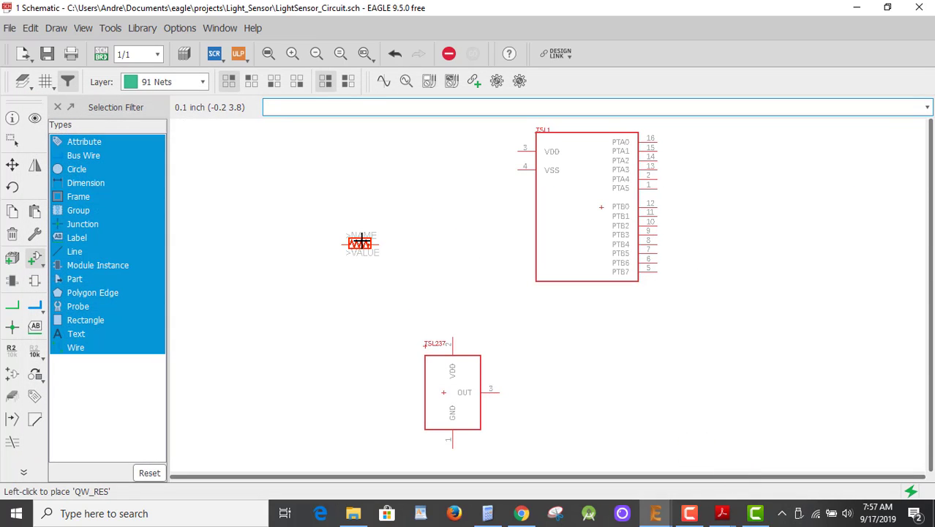
{"action": "left_click", "coordinate": [360, 242]}
{"action": "right_click", "coordinate": [444, 247]}
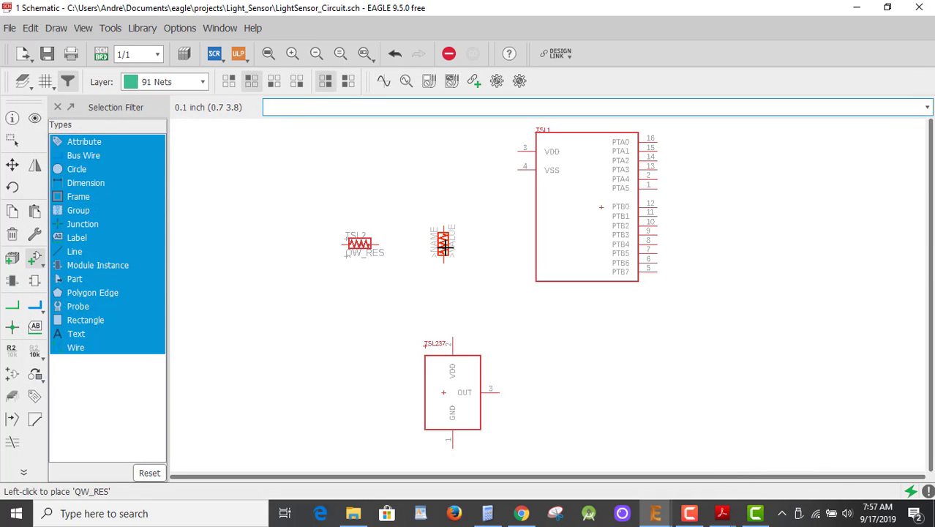
{"action": "left_click", "coordinate": [444, 247]}
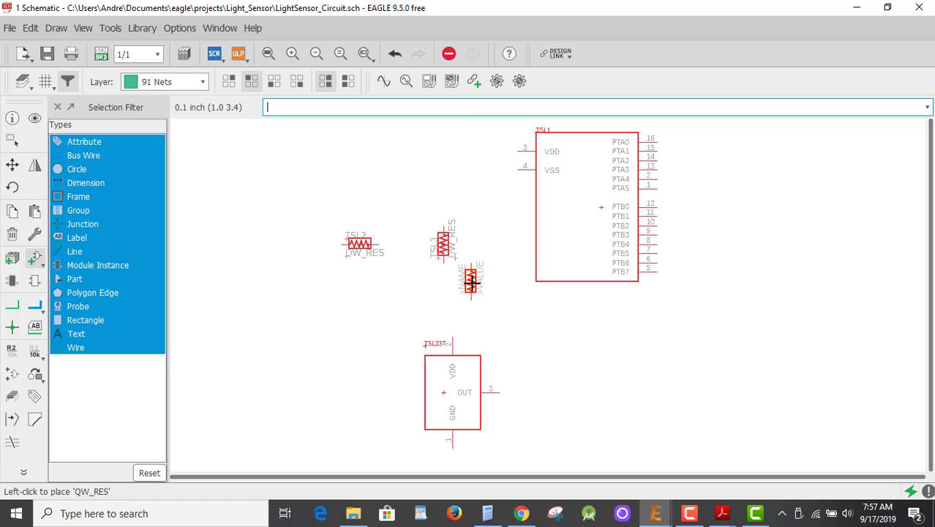
{"action": "key", "text": "Escape"}
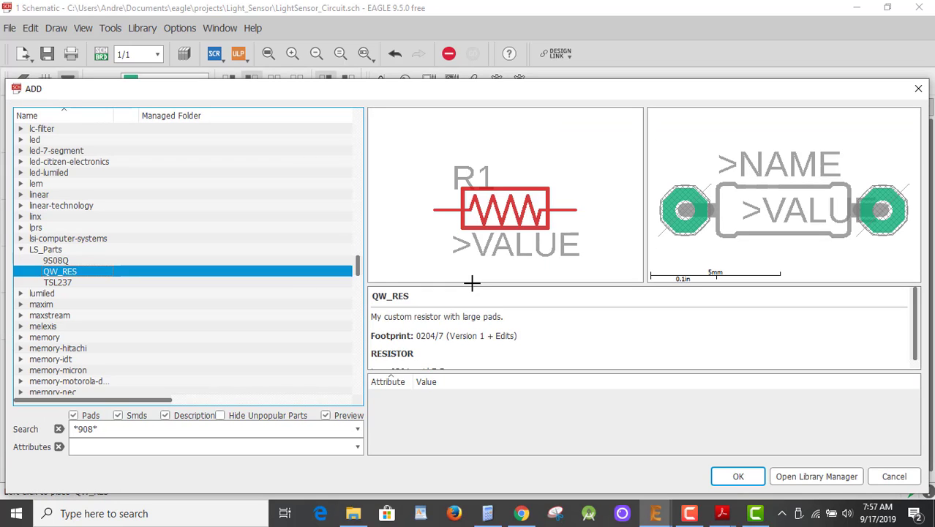
{"action": "key", "text": "Escape"}
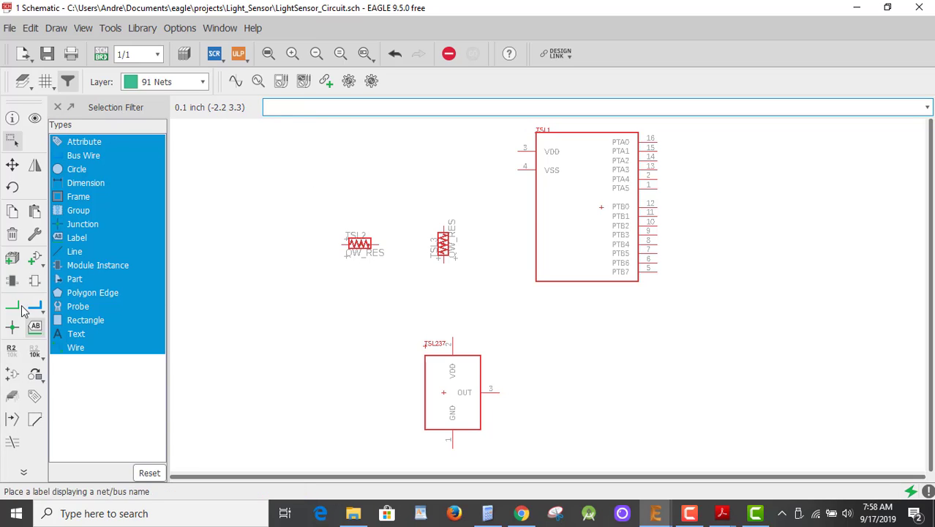
Step: Rename the horizontal QW_RES resistor as R1
{"action": "left_click", "coordinate": [11, 353]}
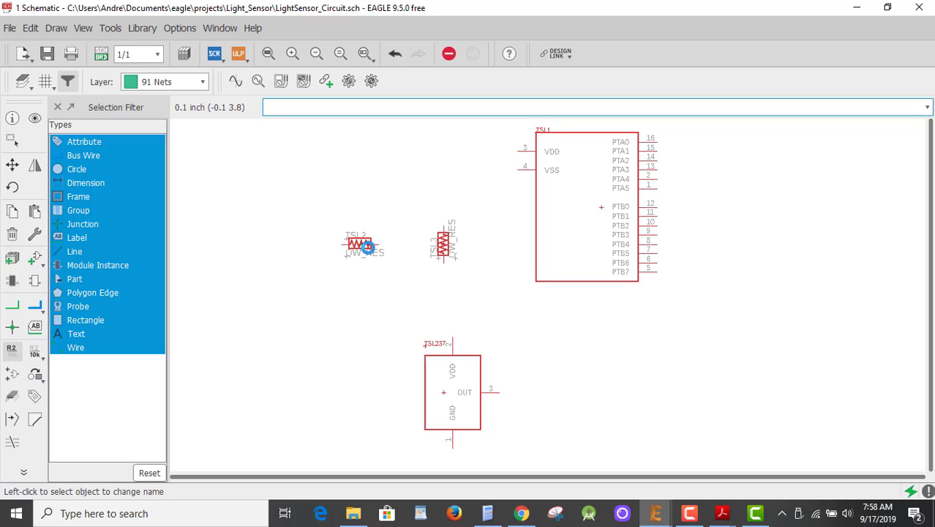
{"action": "left_click", "coordinate": [368, 248]}
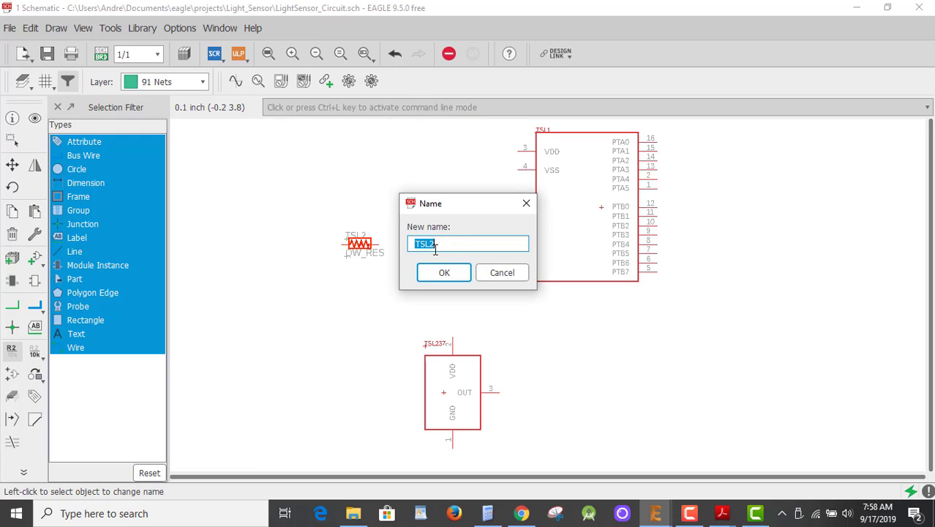
{"action": "type", "text": "R1"}
{"action": "key", "text": "Return"}
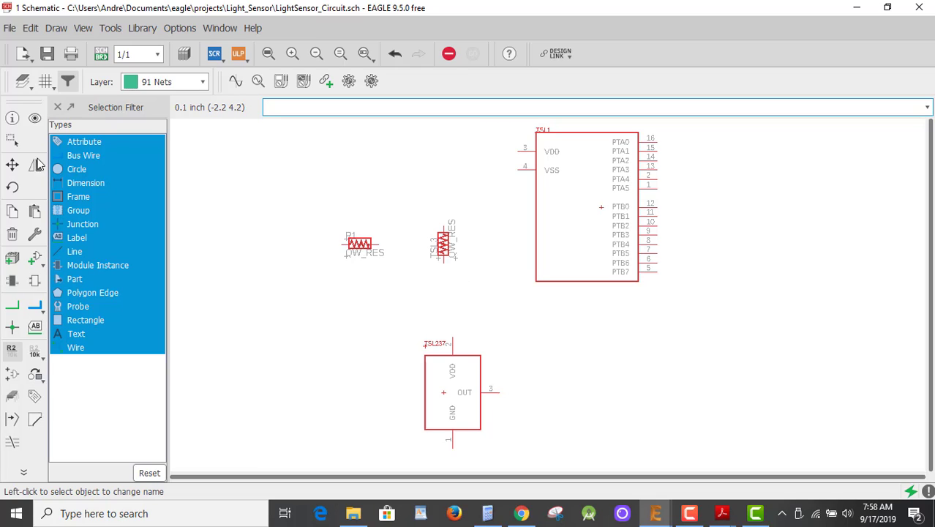
Step: Copy resistor R1 and place the duplicate horizontally, above and slightly to the right of the original
{"action": "left_click", "coordinate": [12, 211]}
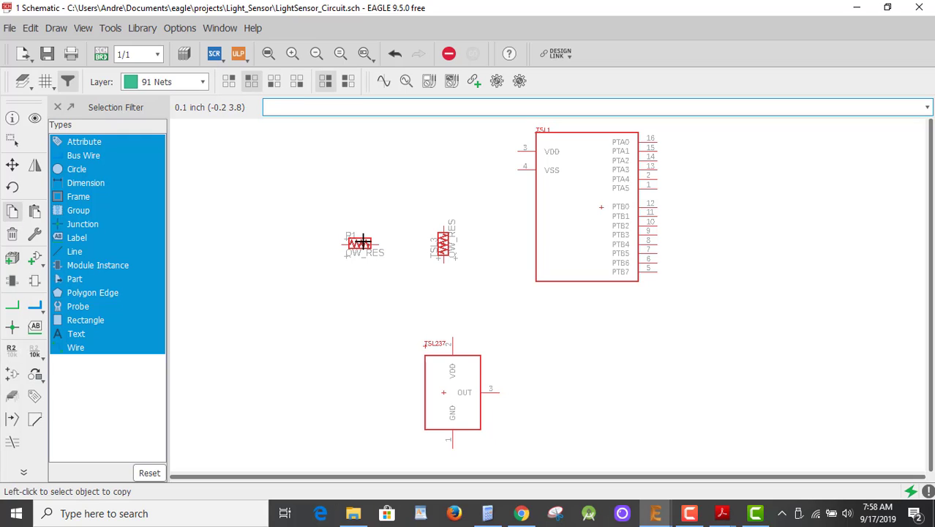
{"action": "left_click", "coordinate": [362, 241]}
{"action": "left_click", "coordinate": [406, 187]}
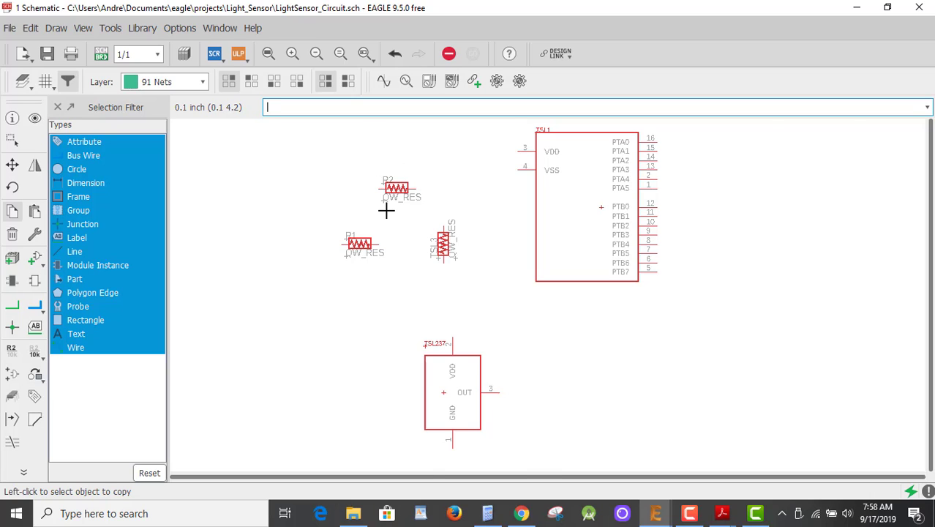
{"action": "scroll", "coordinate": [386, 211], "scroll_direction": "up", "scroll_amount": 3}
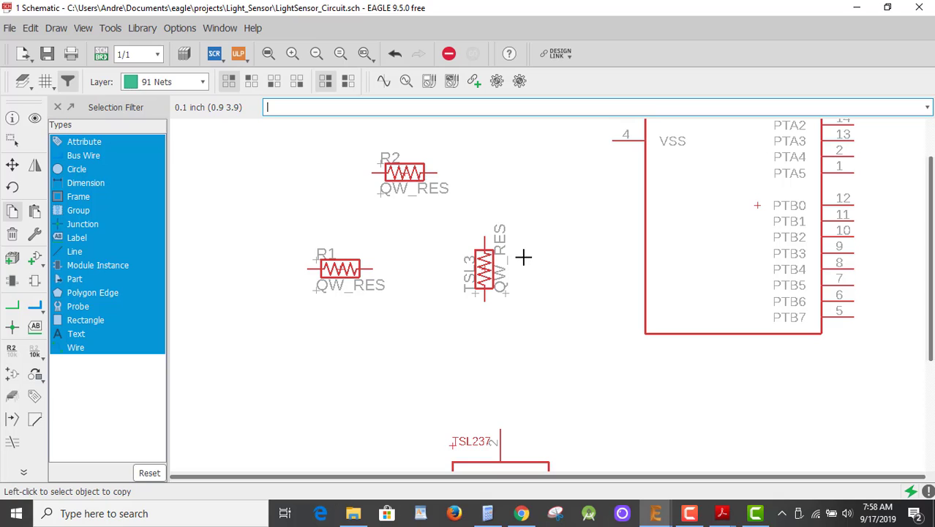
{"action": "scroll", "coordinate": [523, 258], "scroll_direction": "down", "scroll_amount": 2}
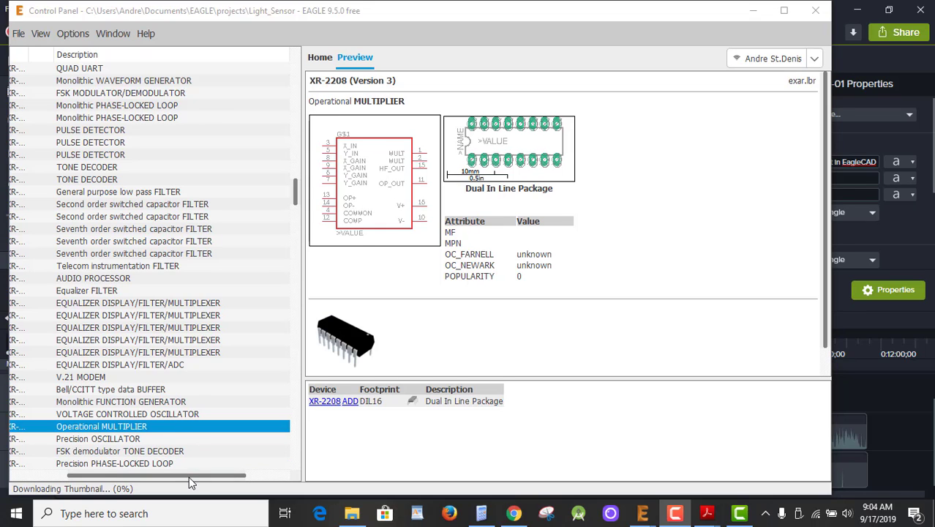
Step: Copy the XR-2208 operational multiplier device from the exar library into the LS_Parts library
{"action": "left_click_drag", "start_coordinate": [189, 477], "coordinate": [150, 479]}
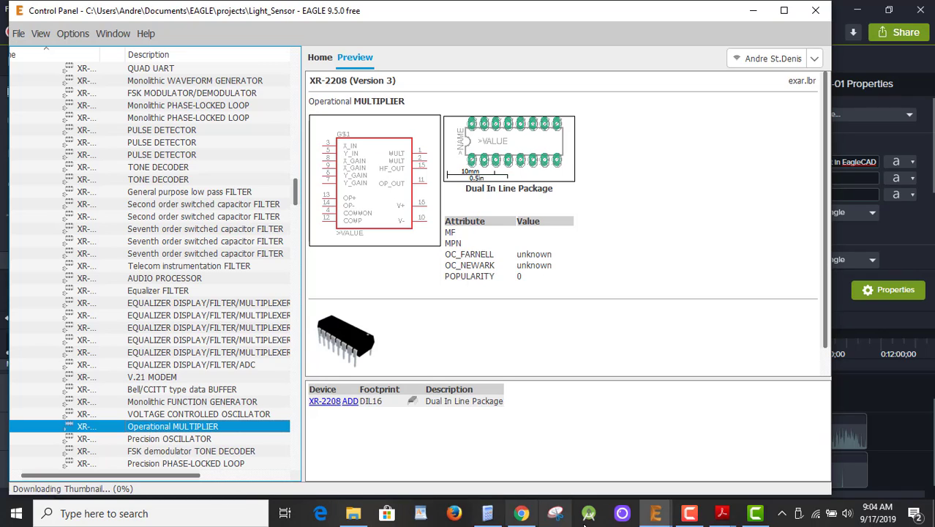
{"action": "mouse_move", "coordinate": [670, 518]}
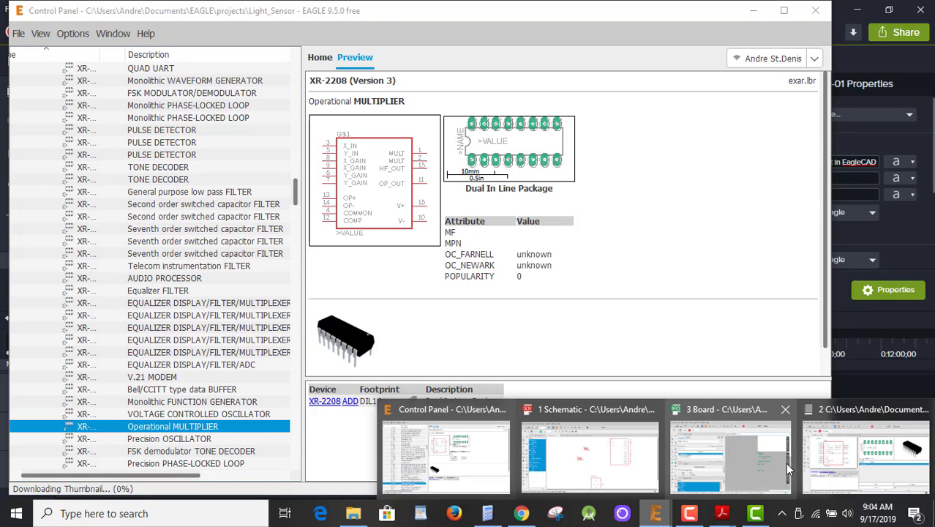
{"action": "left_click", "coordinate": [805, 469]}
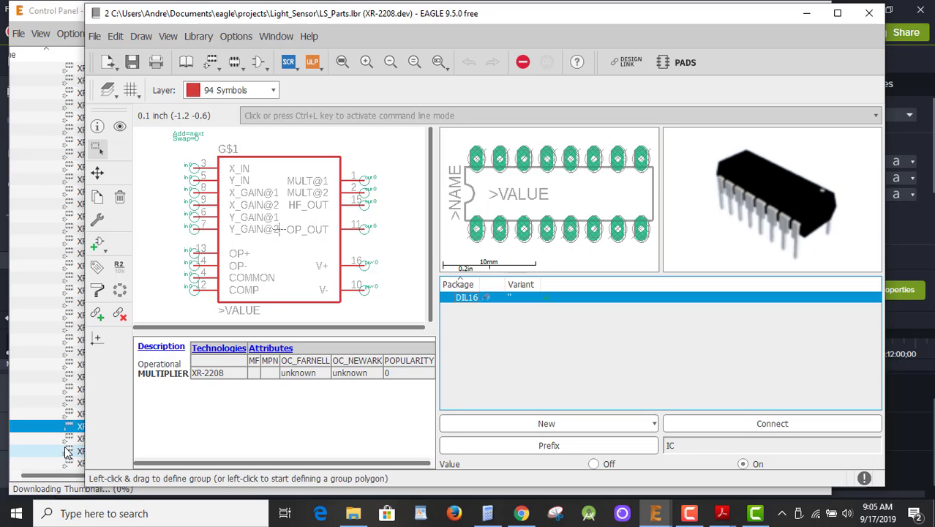
{"action": "left_click", "coordinate": [44, 427]}
{"action": "right_click", "coordinate": [79, 427]}
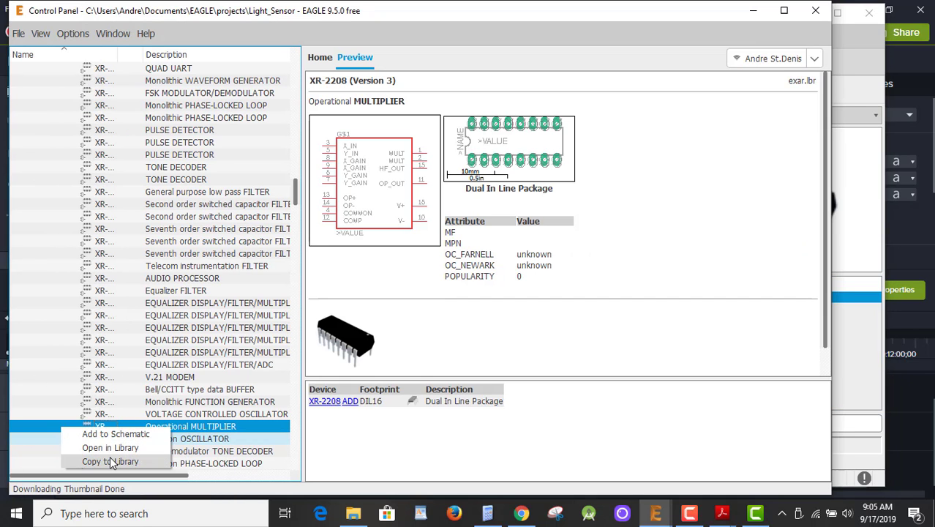
{"action": "left_click", "coordinate": [110, 462]}
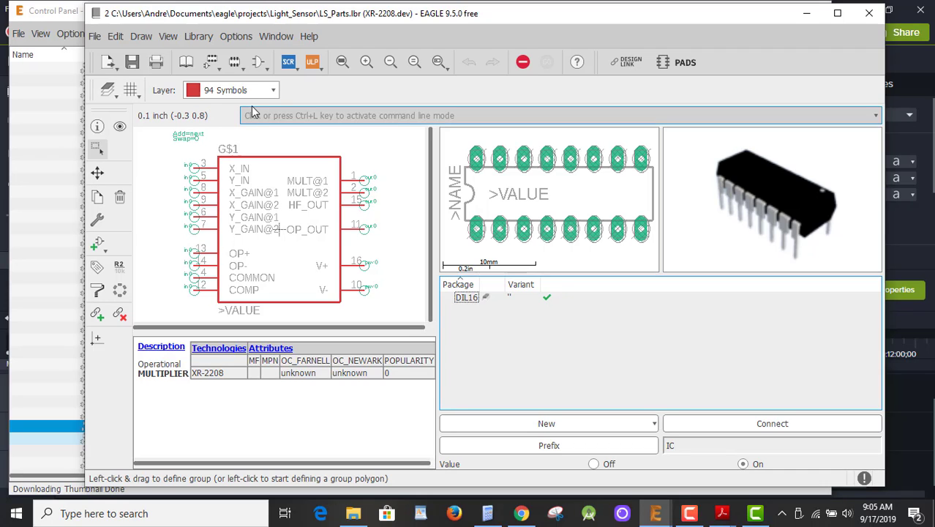
Step: Open the local DIL16 footprint for editing, then pick up pad 8 with Move and set it back on the same spot
{"action": "left_click", "coordinate": [237, 67]}
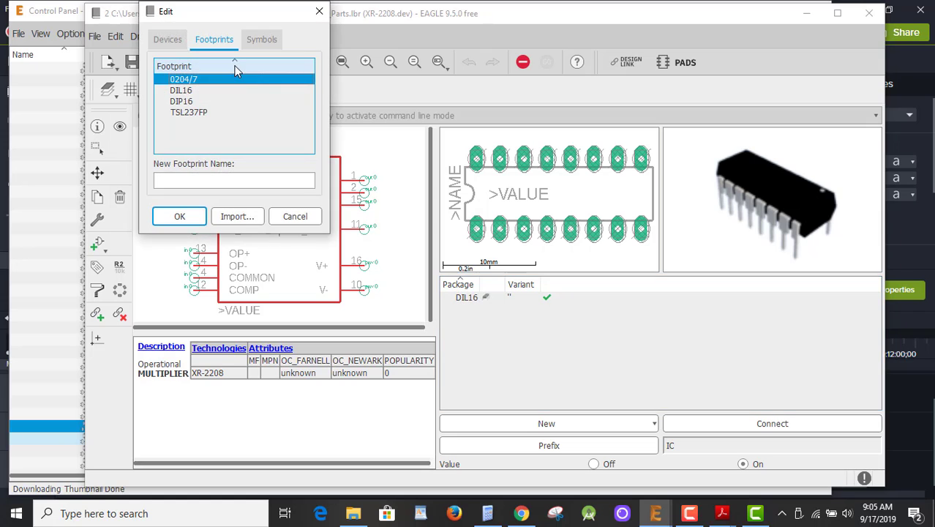
{"action": "double_click", "coordinate": [181, 90]}
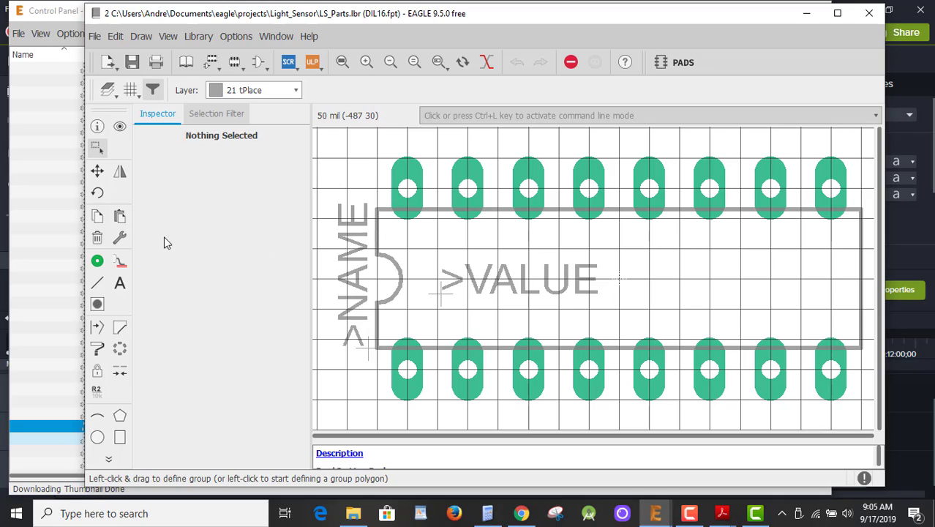
{"action": "left_click", "coordinate": [97, 170]}
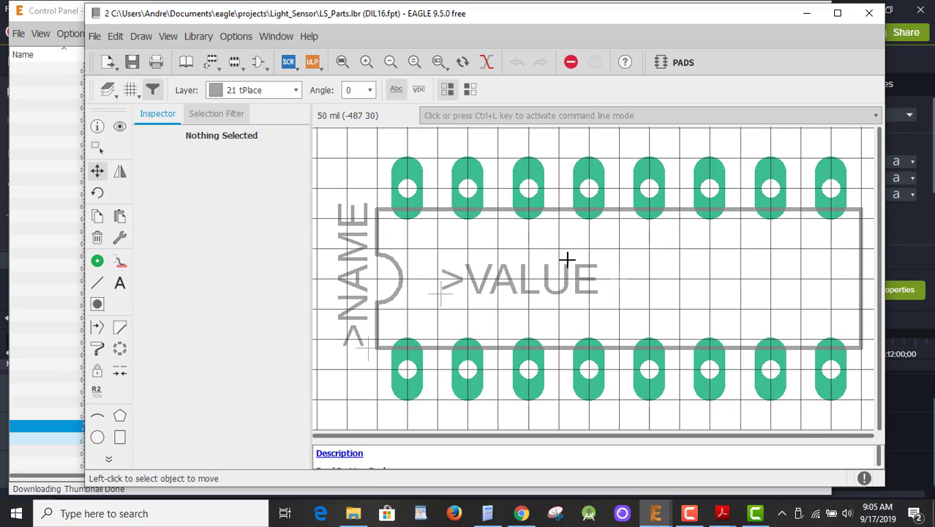
{"action": "key", "text": "ctrl+l"}
{"action": "left_click", "coordinate": [829, 369]}
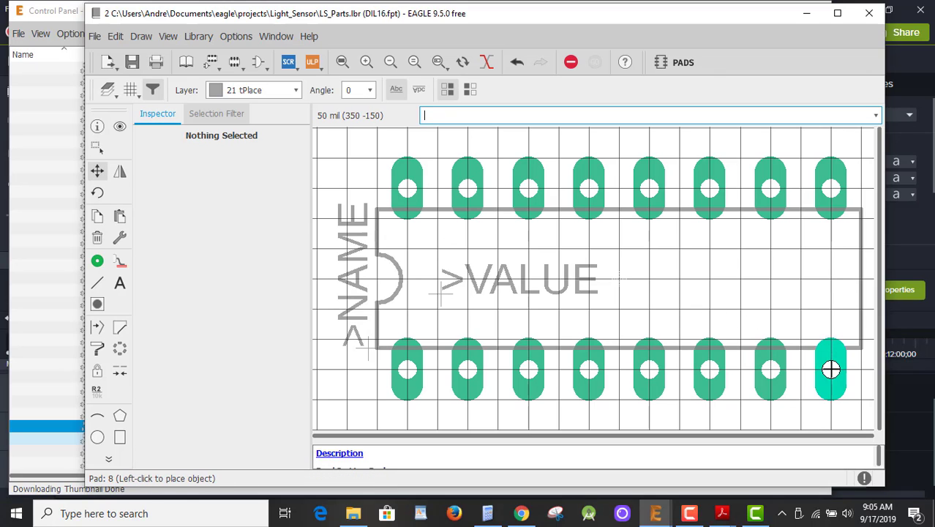
{"action": "left_click", "coordinate": [829, 370]}
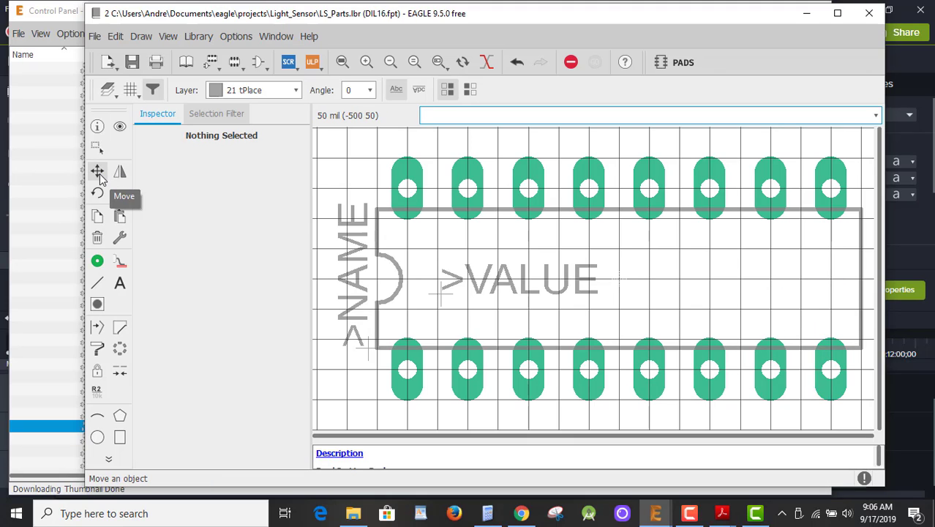
Step: Try to delete pad 8 from the DIL16 footprint
{"action": "left_click", "coordinate": [97, 237]}
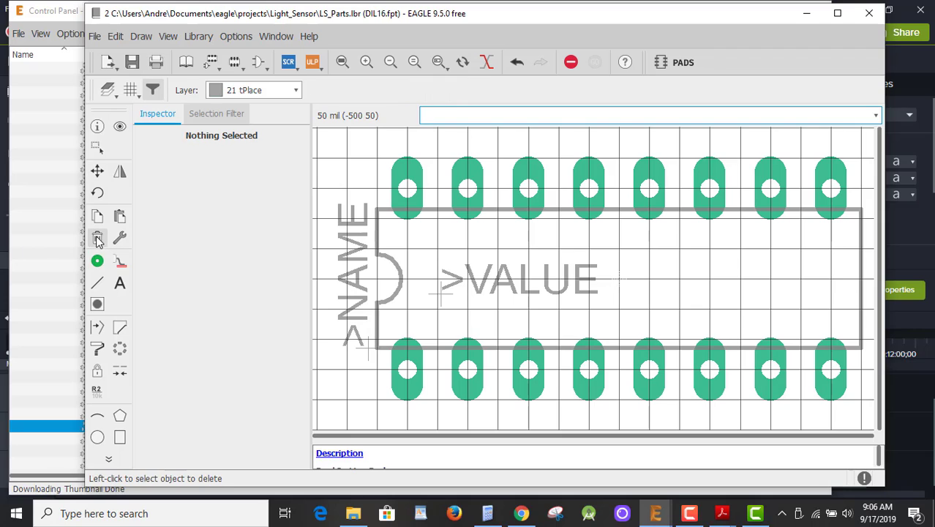
{"action": "left_click", "coordinate": [828, 368]}
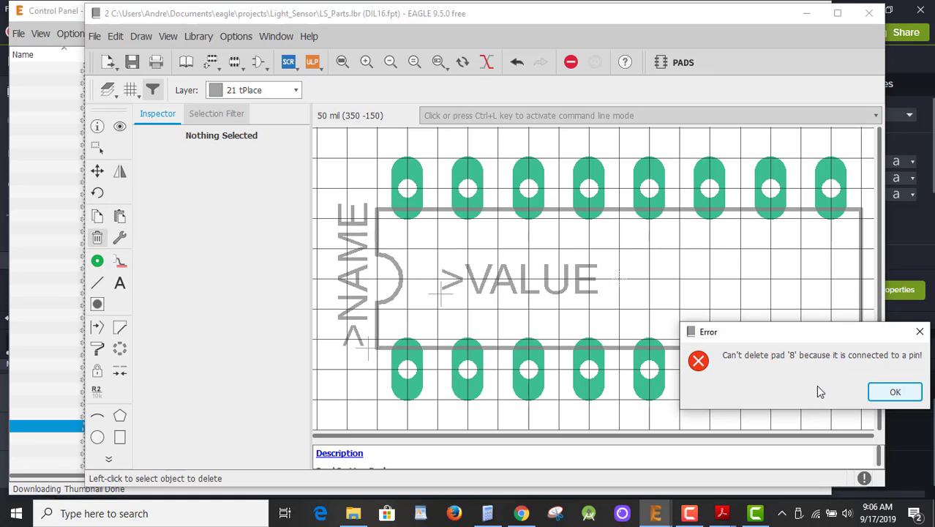
{"action": "left_click", "coordinate": [893, 393]}
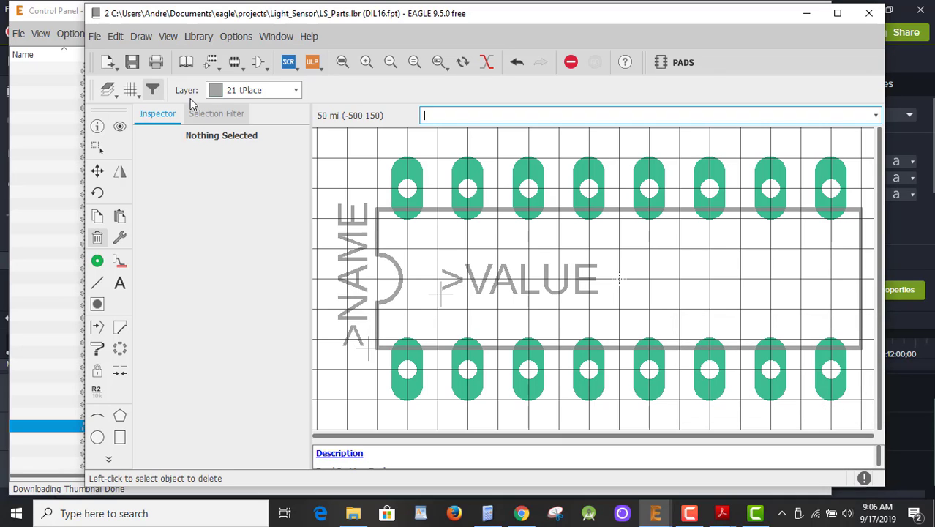
Step: Open the XR-2208 device and disconnect all of its symbol pins from the DIL16 package pads
{"action": "left_click", "coordinate": [218, 60]}
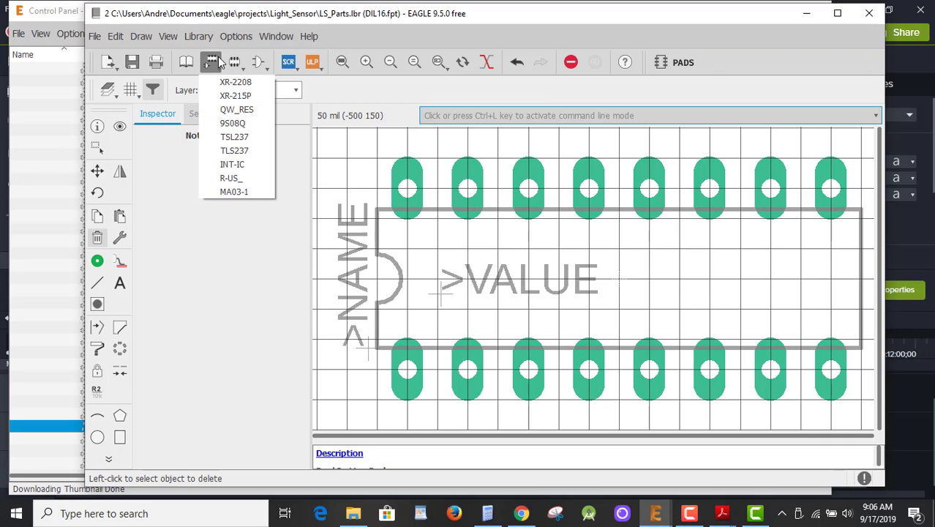
{"action": "left_click", "coordinate": [235, 83]}
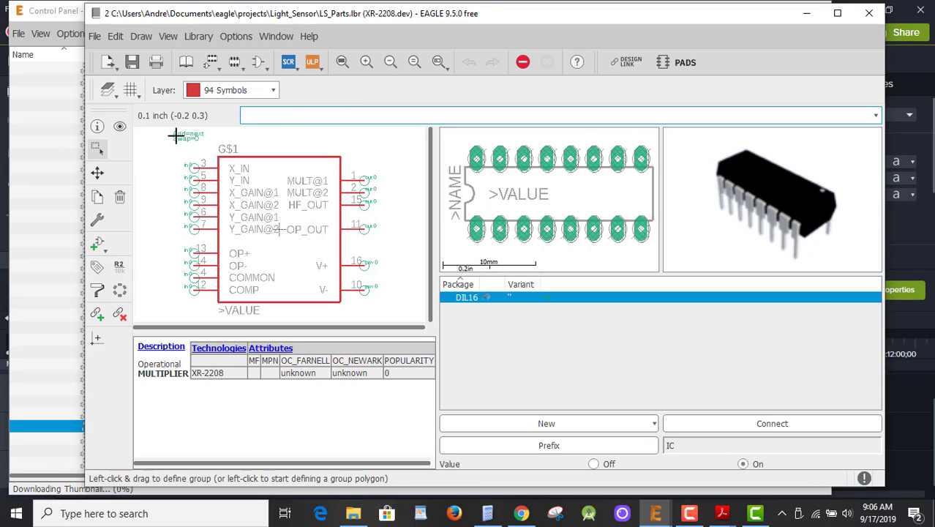
{"action": "left_click", "coordinate": [782, 426]}
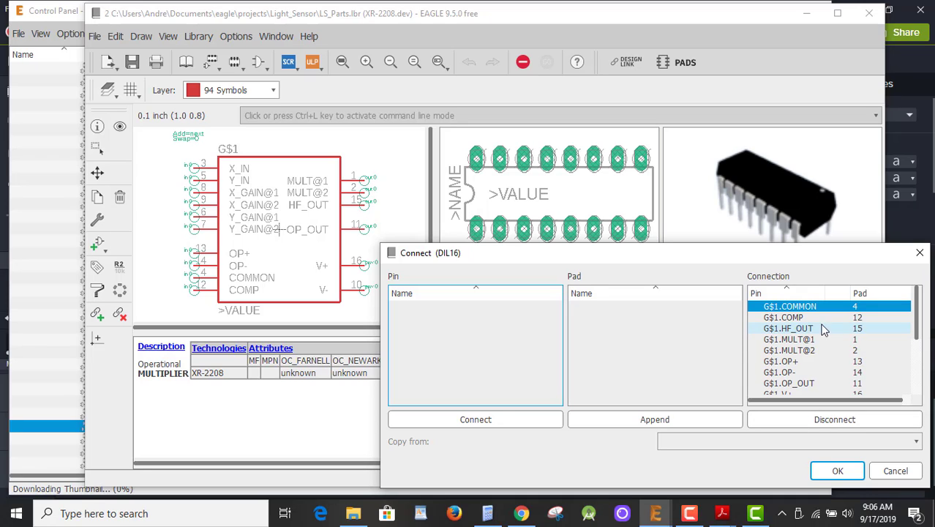
{"action": "left_click", "coordinate": [815, 422]}
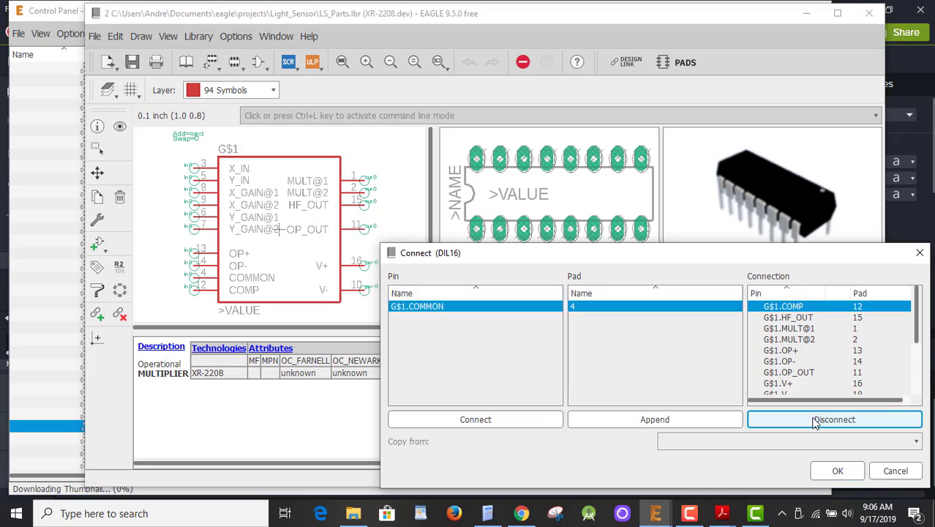
{"action": "left_click", "coordinate": [812, 422]}
{"action": "left_click", "coordinate": [812, 423]}
{"action": "left_click", "coordinate": [812, 422]}
{"action": "left_click", "coordinate": [812, 422]}
{"action": "left_click", "coordinate": [812, 422]}
{"action": "left_click", "coordinate": [812, 422]}
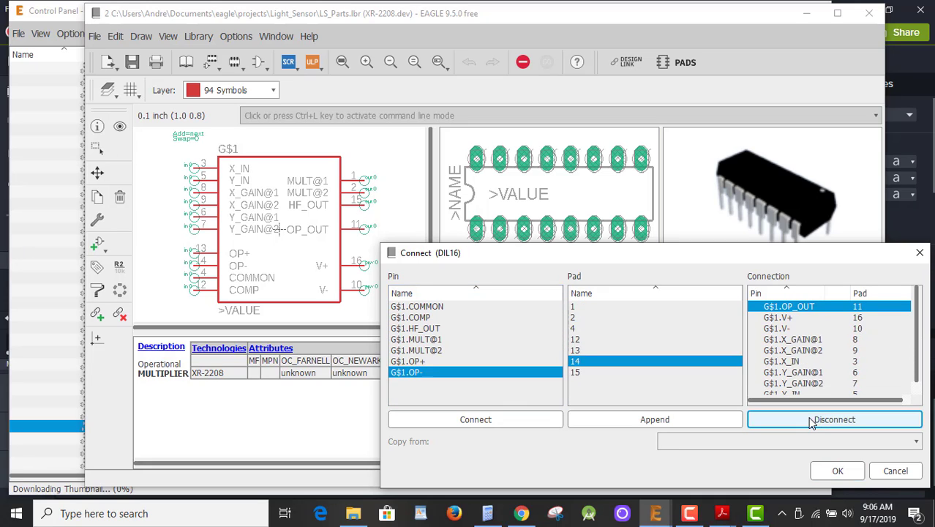
{"action": "left_click", "coordinate": [812, 422]}
{"action": "left_click", "coordinate": [812, 422]}
{"action": "left_click", "coordinate": [811, 423]}
{"action": "left_click", "coordinate": [811, 423]}
{"action": "left_click", "coordinate": [811, 422]}
{"action": "left_click", "coordinate": [811, 423]}
{"action": "left_click", "coordinate": [810, 423]}
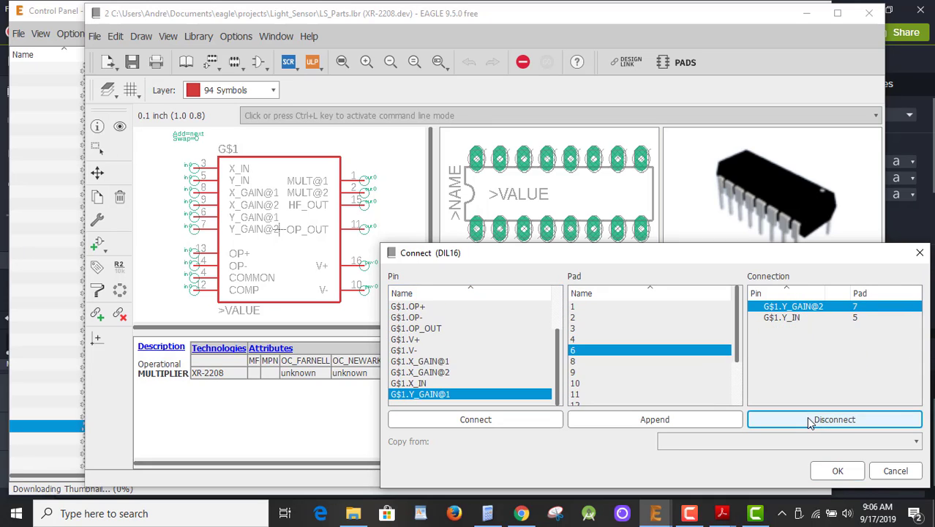
{"action": "left_click", "coordinate": [811, 423]}
{"action": "left_click", "coordinate": [808, 423]}
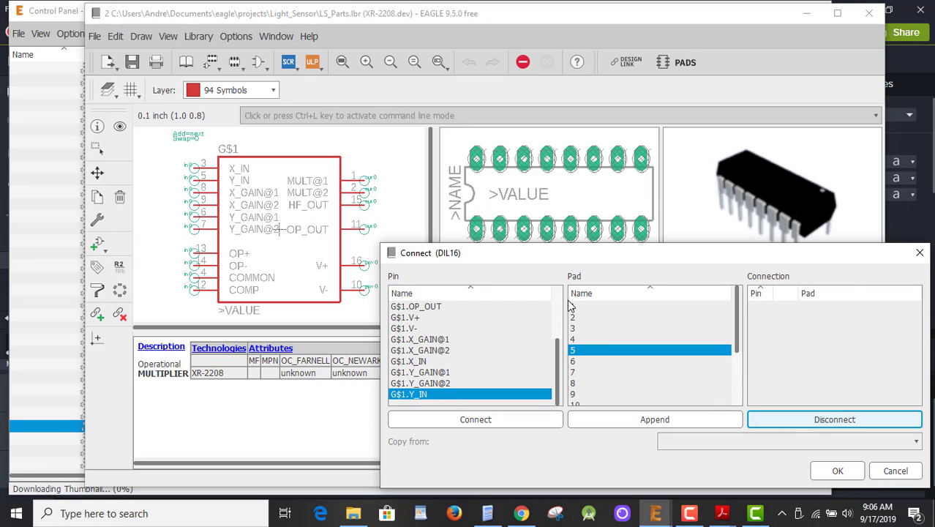
{"action": "left_click", "coordinate": [838, 471]}
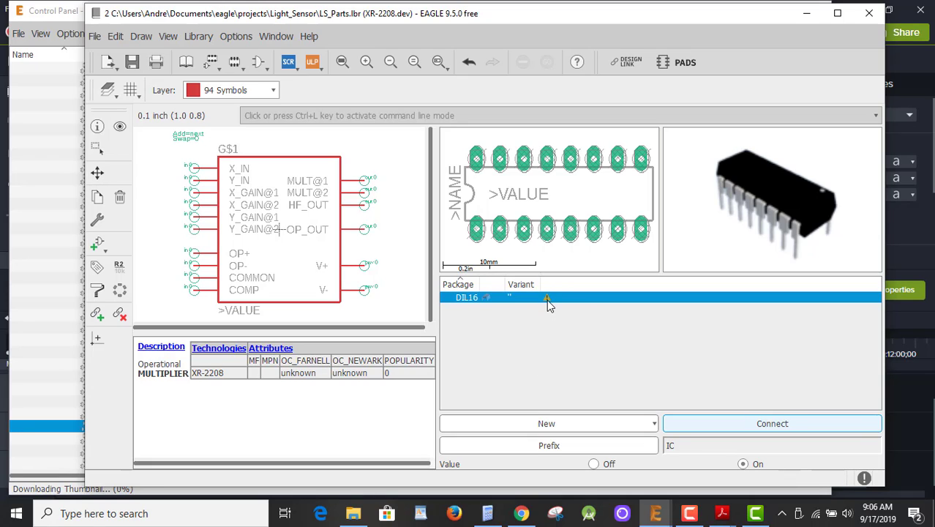
Step: Open the local DIL16 footprint for editing
{"action": "left_click", "coordinate": [96, 147]}
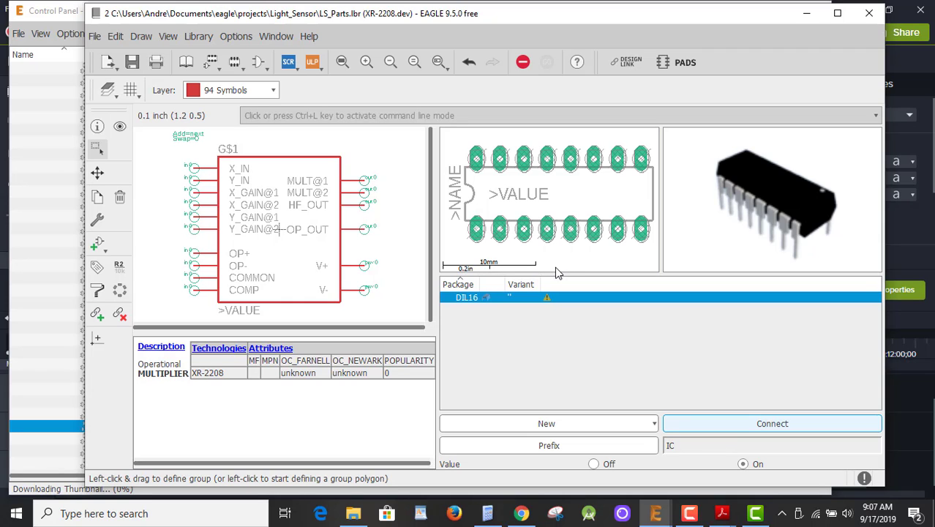
{"action": "left_click", "coordinate": [235, 61]}
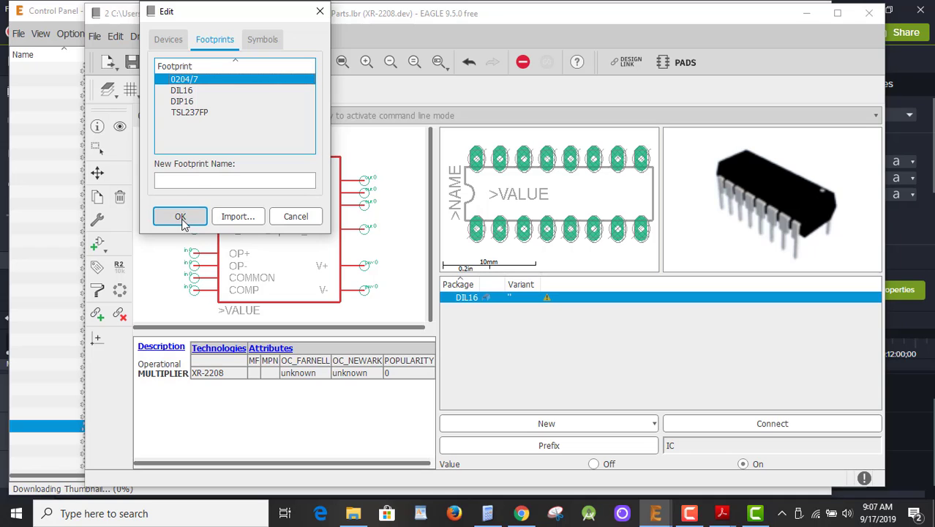
{"action": "left_click", "coordinate": [183, 90]}
{"action": "double_click", "coordinate": [183, 90]}
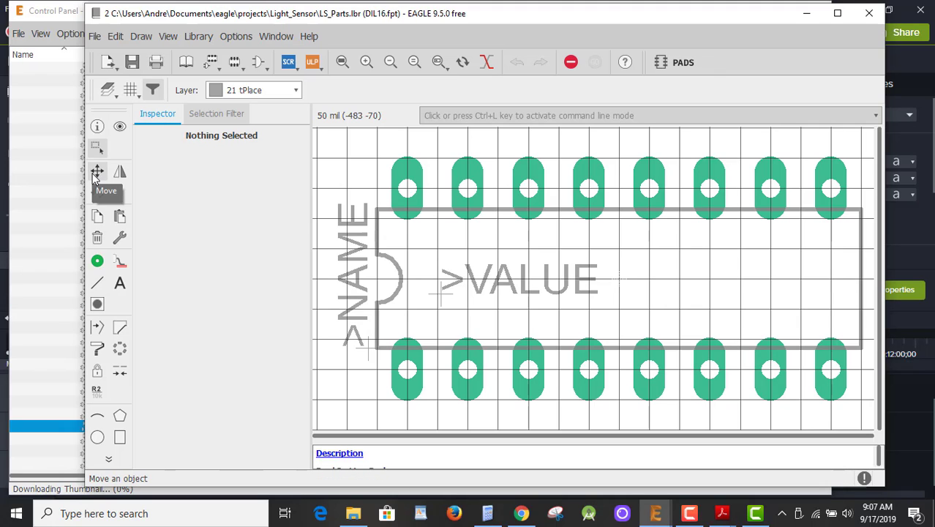
{"action": "left_click", "coordinate": [97, 238]}
{"action": "left_click", "coordinate": [831, 370]}
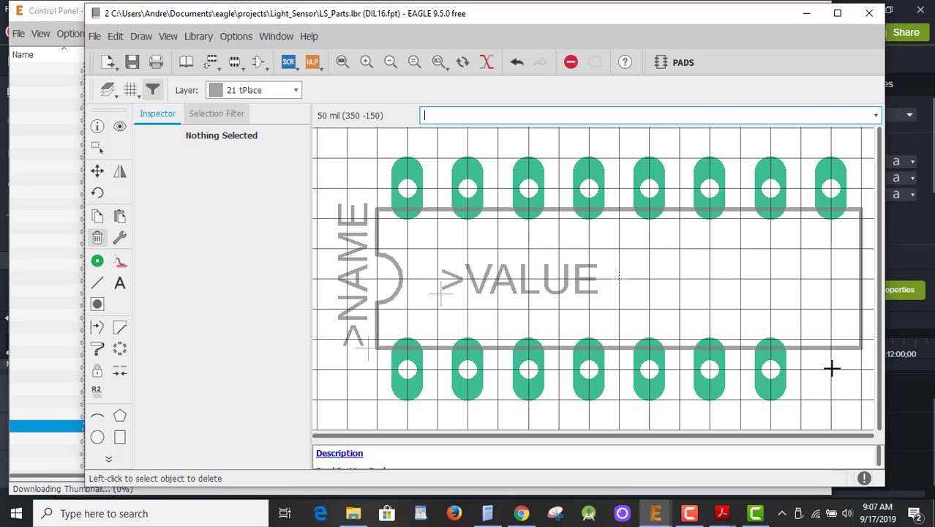
{"action": "left_click", "coordinate": [830, 189]}
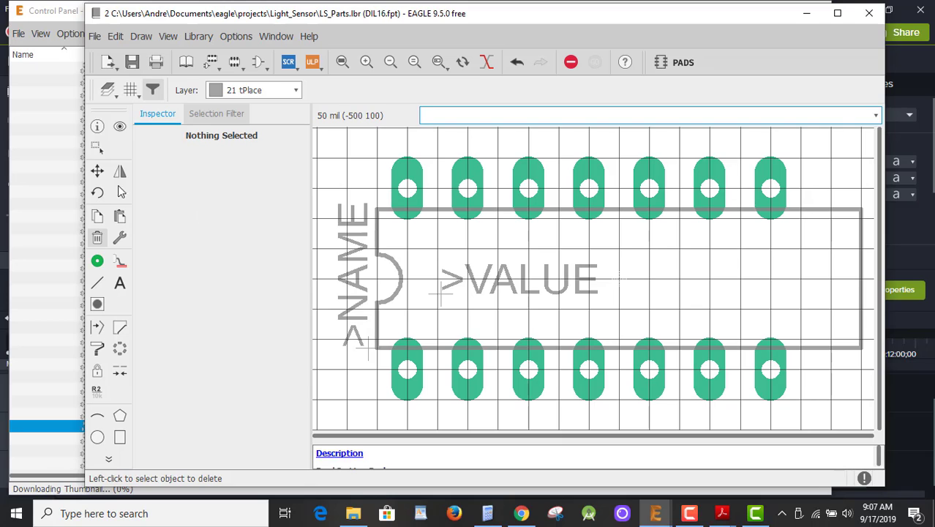
{"action": "left_click", "coordinate": [120, 126]}
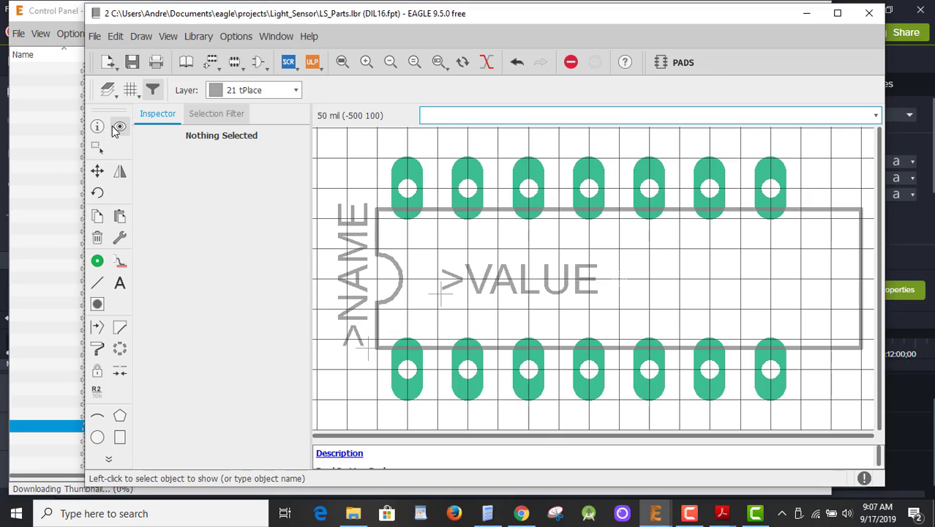
{"action": "left_click", "coordinate": [767, 185]}
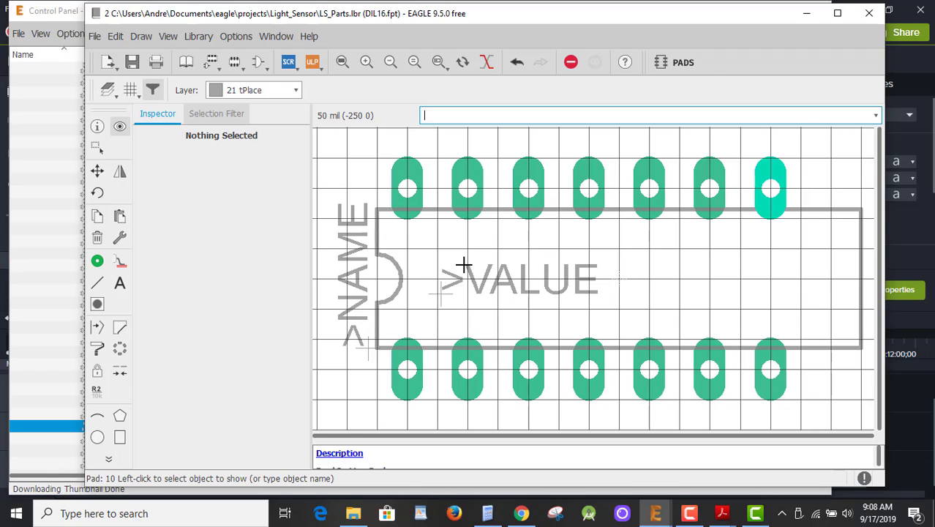
{"action": "key", "text": "ctrl+z"}
{"action": "key", "text": "ctrl+z"}
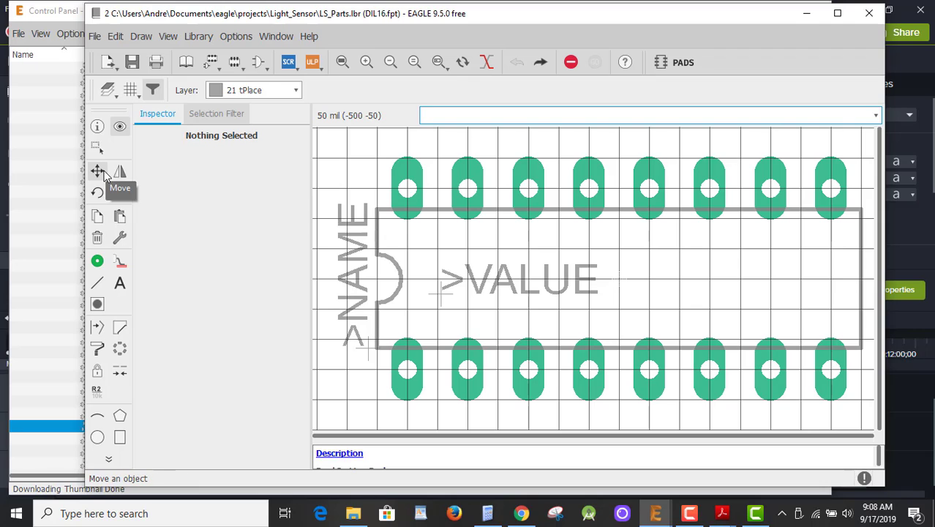
Step: Delete the two upper-row pads nearest the notch in the DIL16 footprint
{"action": "left_click", "coordinate": [98, 236]}
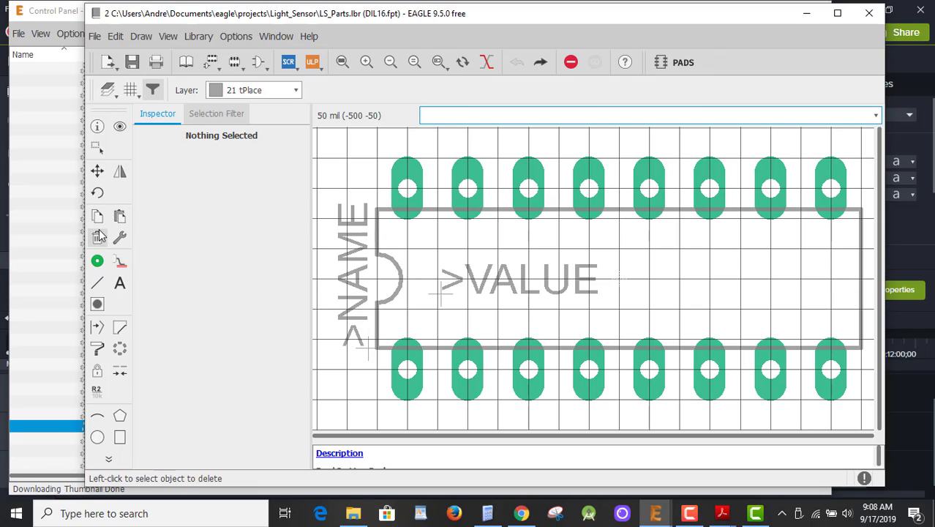
{"action": "left_click", "coordinate": [407, 190]}
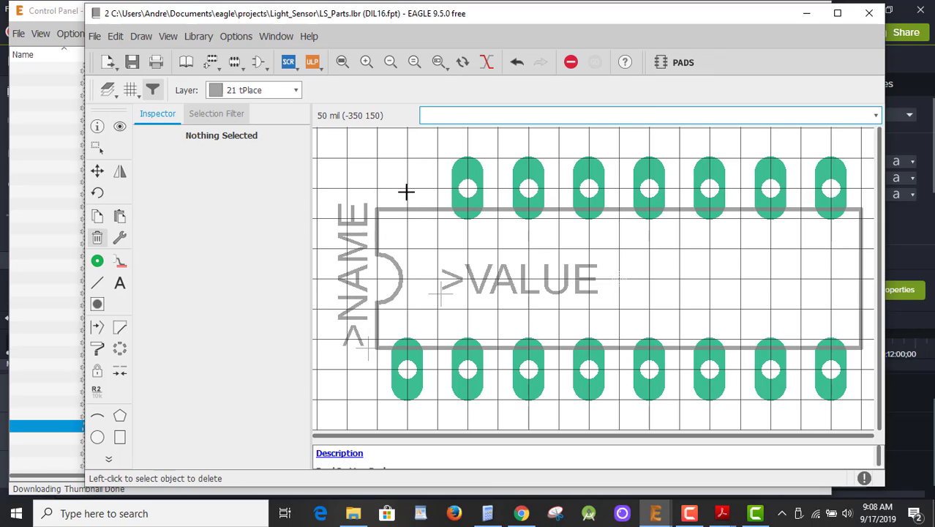
{"action": "left_click", "coordinate": [464, 189]}
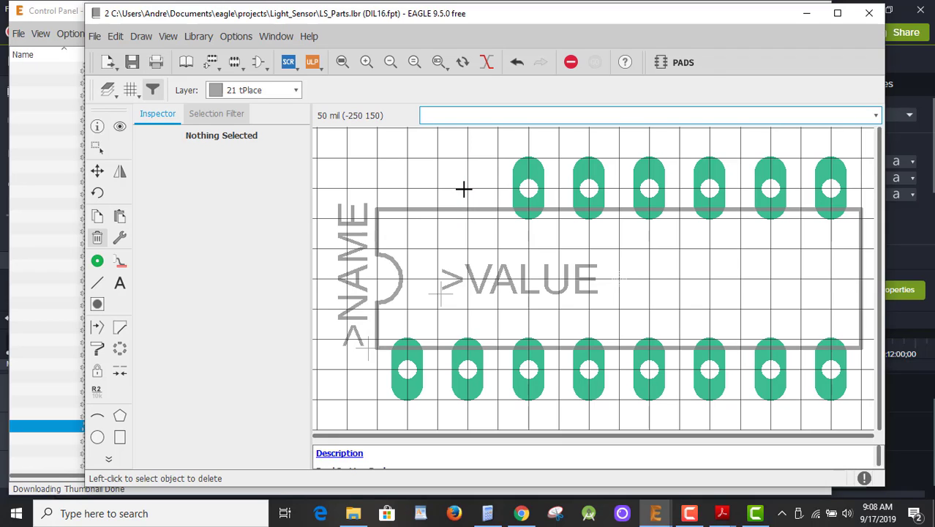
Step: Group the six remaining upper-row pads and move them 200 mil toward the notch, so the first lines up with the first lower pad
{"action": "left_click", "coordinate": [97, 172]}
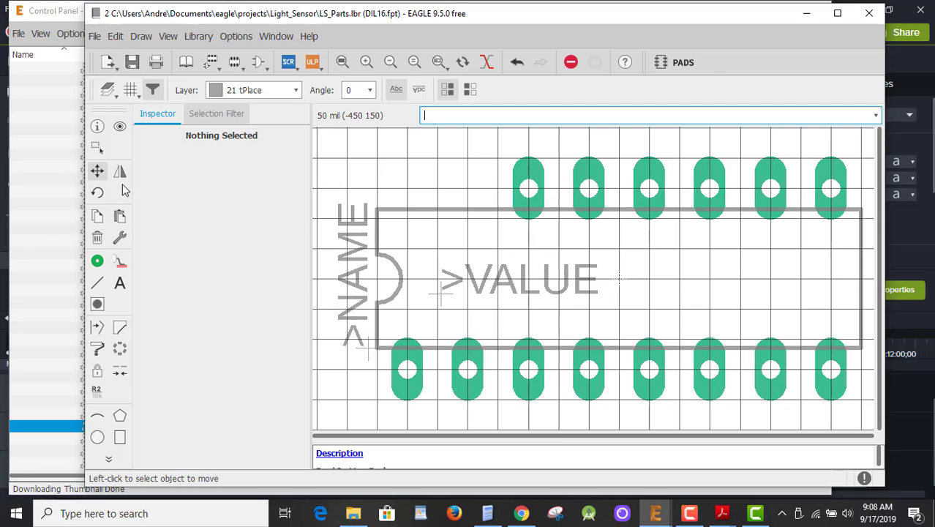
{"action": "left_click", "coordinate": [97, 148]}
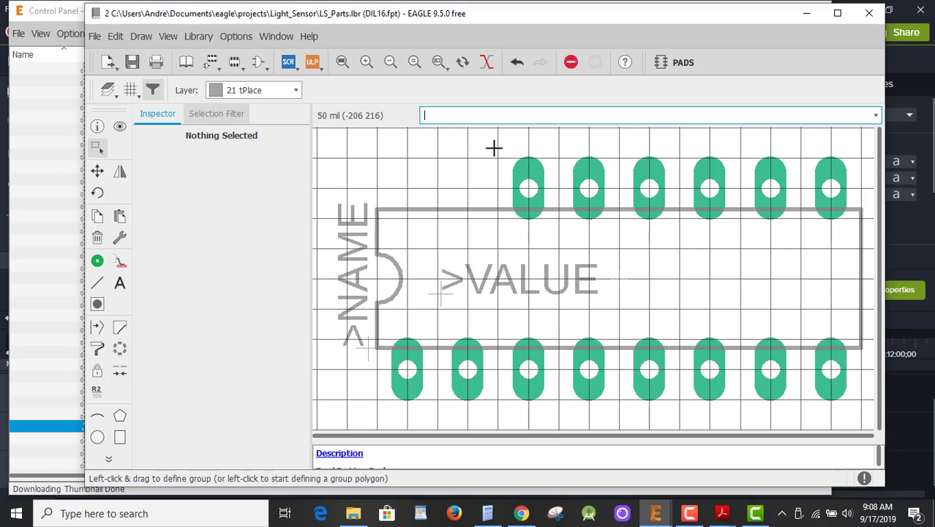
{"action": "left_click_drag", "start_coordinate": [494, 150], "coordinate": [855, 230]}
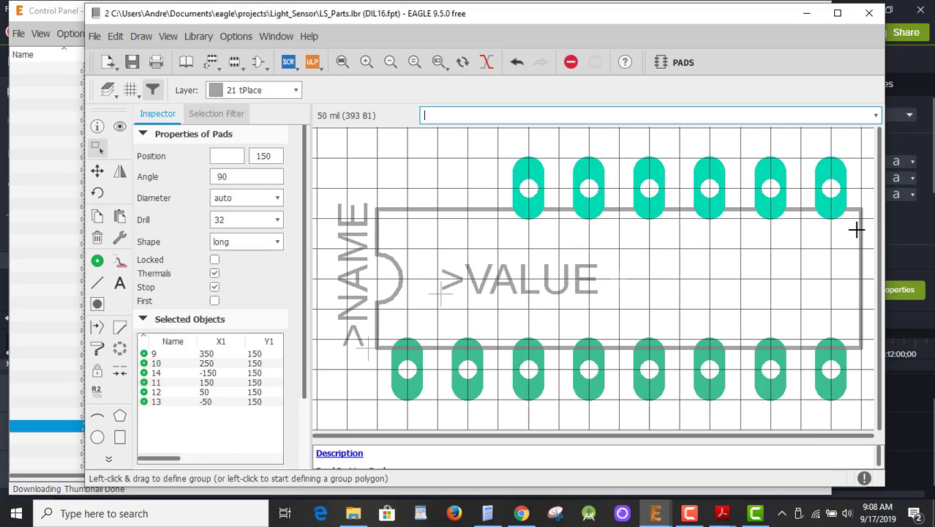
{"action": "left_click", "coordinate": [589, 187]}
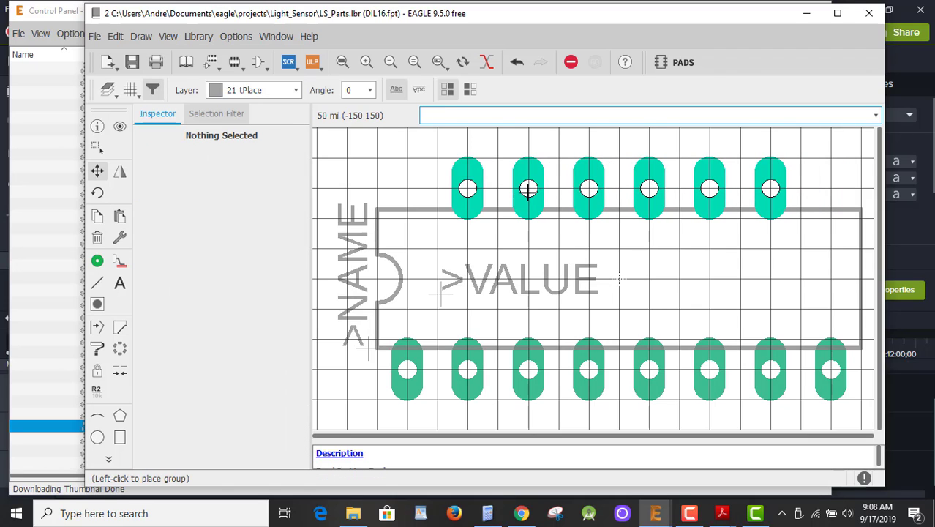
{"action": "left_click", "coordinate": [472, 190]}
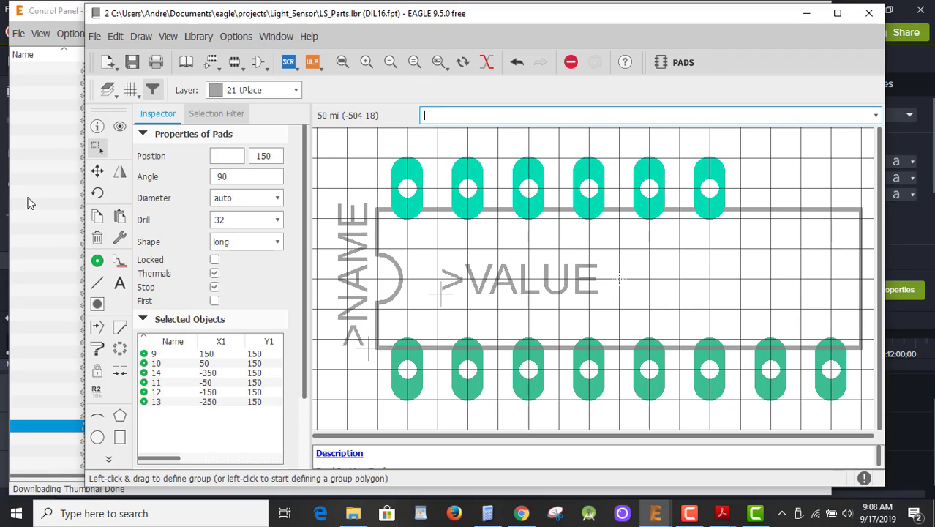
Step: Move pad 8 from the lower row to the free end of the upper row at (250 150), and highlight it with Show
{"action": "left_click", "coordinate": [96, 170]}
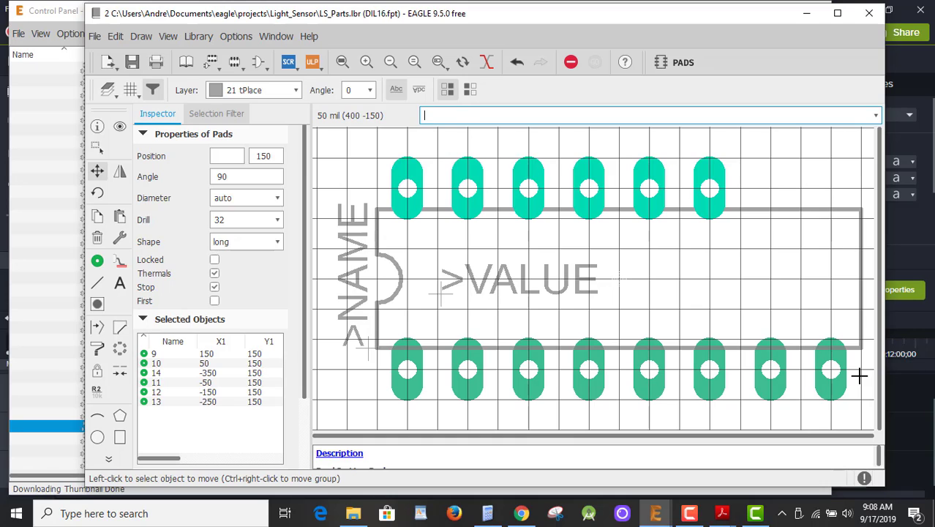
{"action": "left_click", "coordinate": [829, 369]}
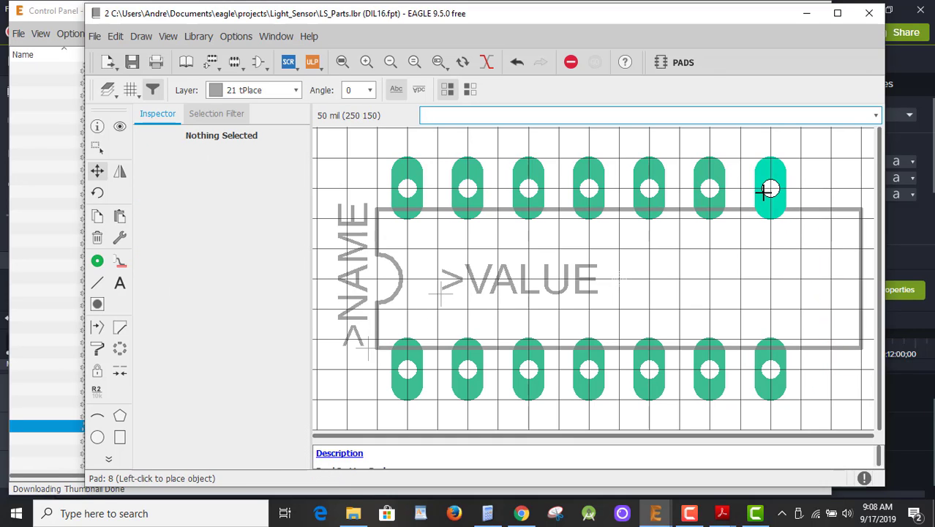
{"action": "left_click", "coordinate": [765, 190]}
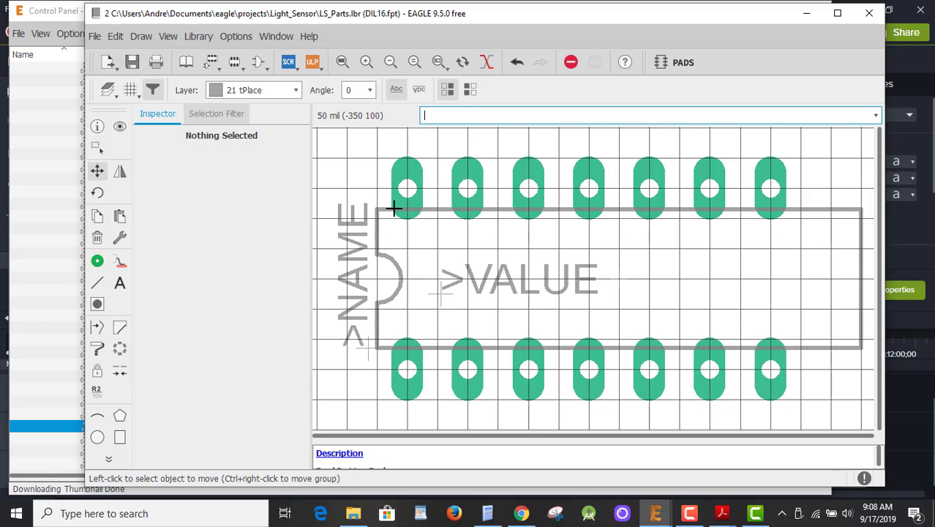
{"action": "left_click", "coordinate": [119, 126]}
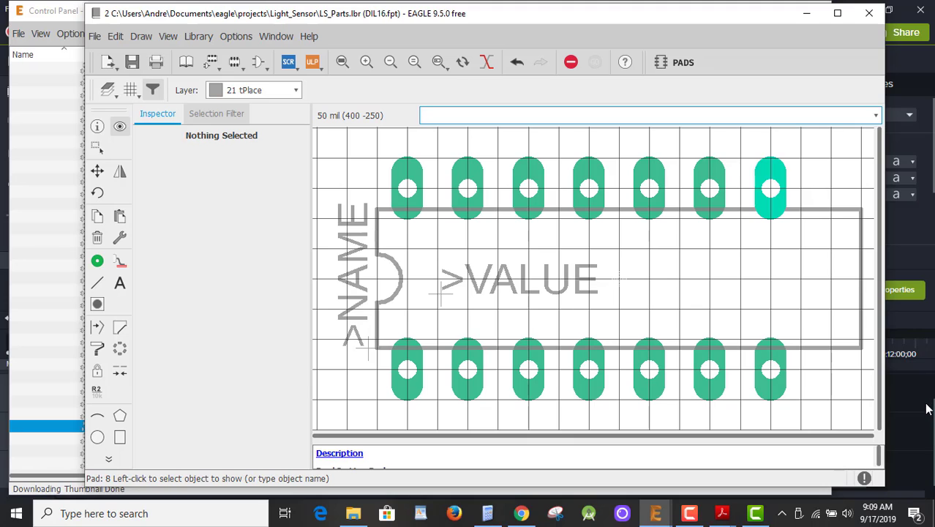
Step: Move the outline's end edge opposite the notch inward by 100 mil to shorten the body around the 14 pads
{"action": "left_click", "coordinate": [99, 174]}
{"action": "left_click", "coordinate": [861, 286]}
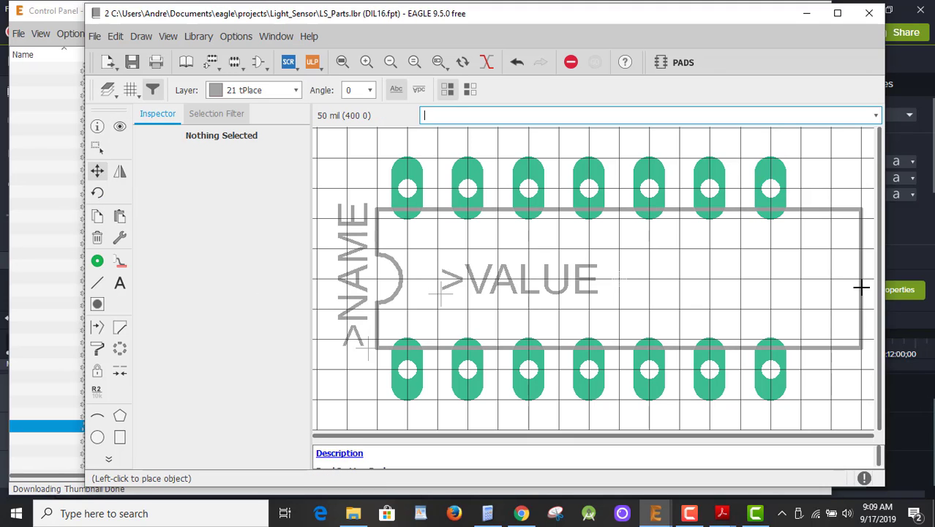
{"action": "left_click", "coordinate": [812, 291]}
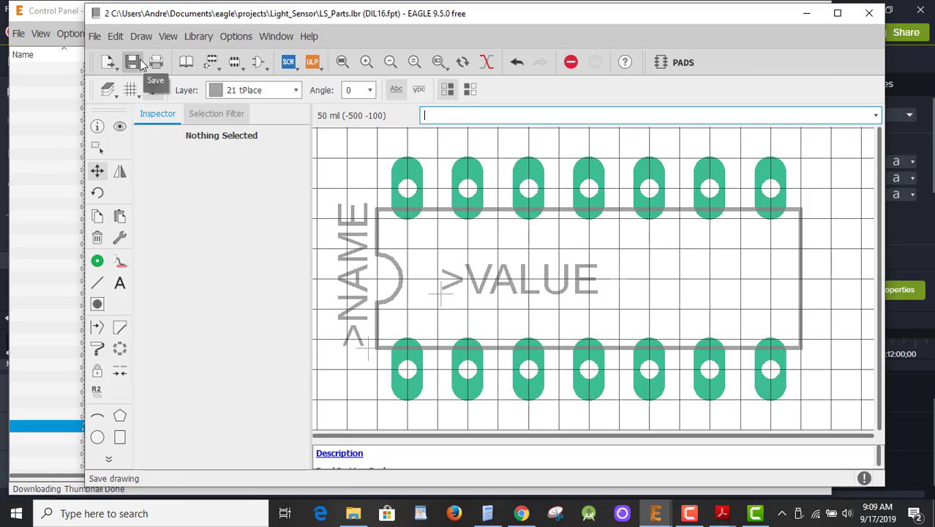
Step: Check the edited package in the XR-2208 device and reopen the DIL16 footprint
{"action": "left_click", "coordinate": [202, 65]}
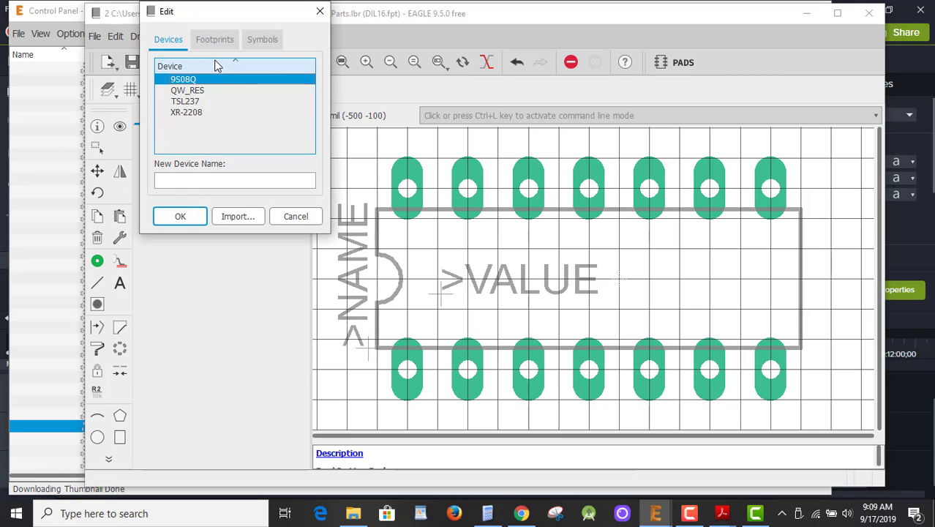
{"action": "double_click", "coordinate": [191, 112]}
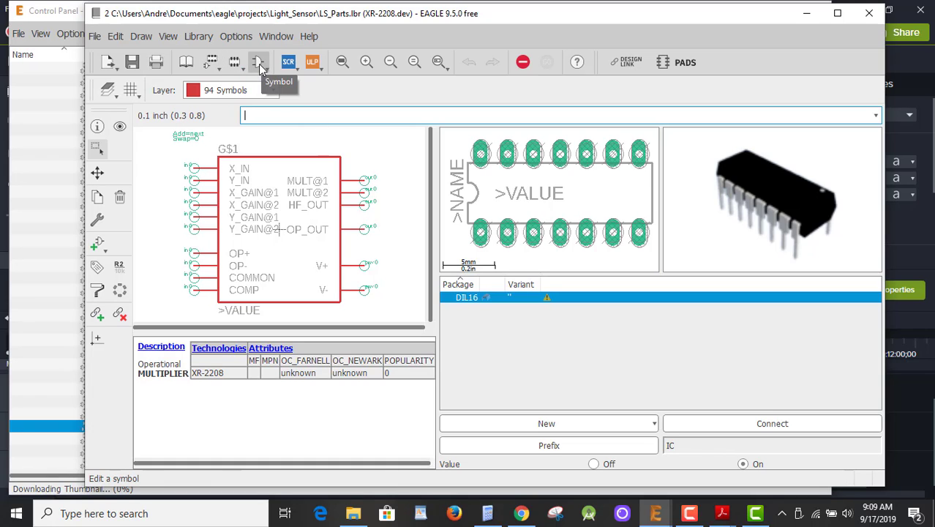
{"action": "left_click", "coordinate": [237, 64]}
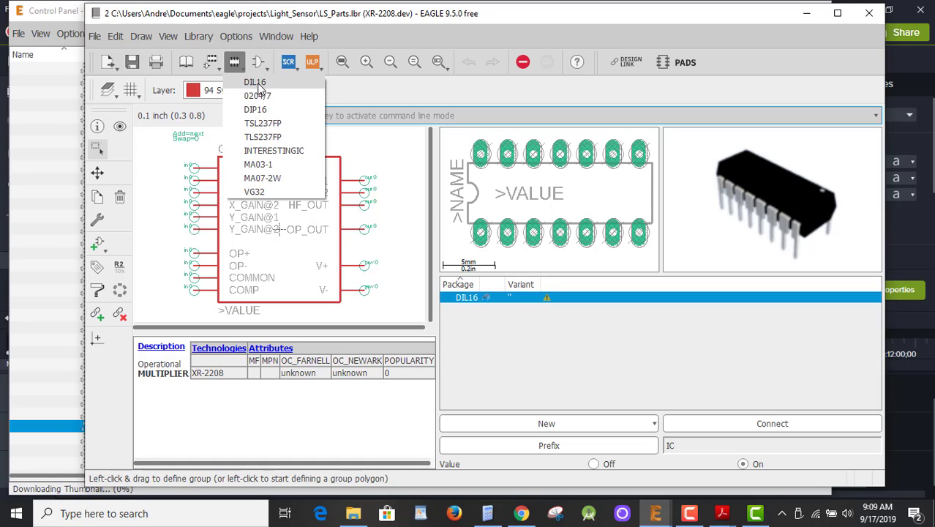
{"action": "left_click", "coordinate": [255, 83]}
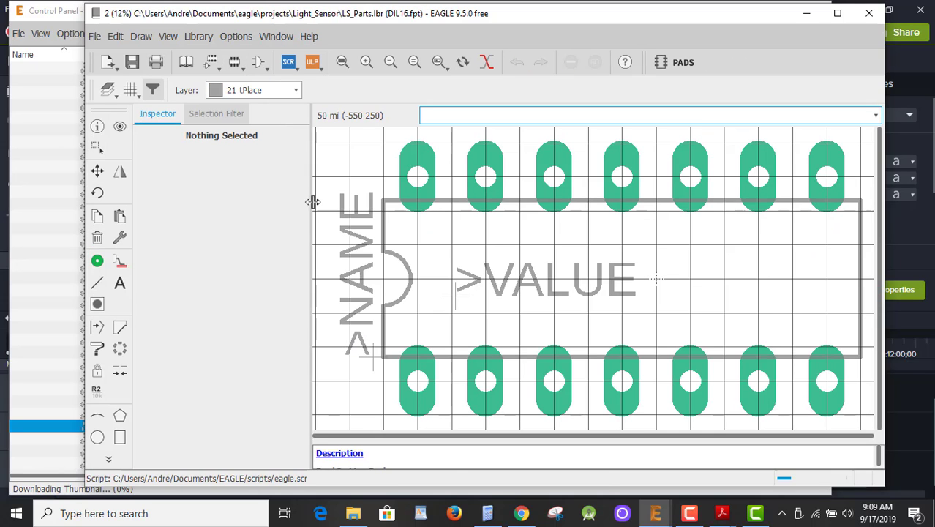
{"action": "left_click", "coordinate": [115, 36]}
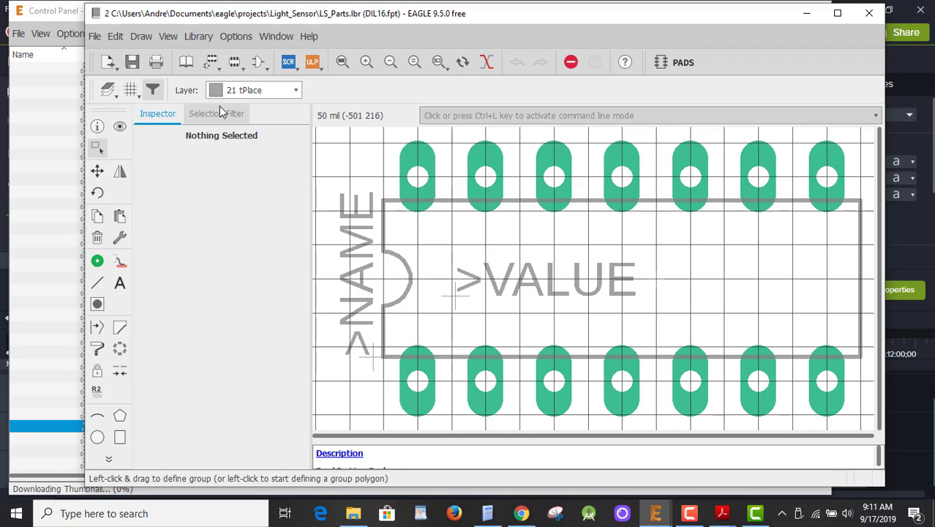
Step: Rename the open DIL16 footprint to DIL14
{"action": "left_click", "coordinate": [196, 38]}
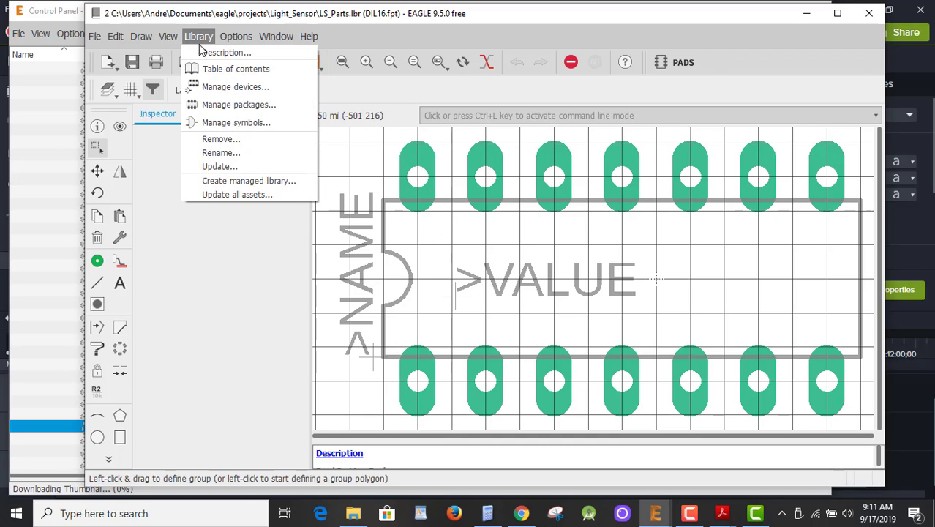
{"action": "left_click", "coordinate": [222, 153]}
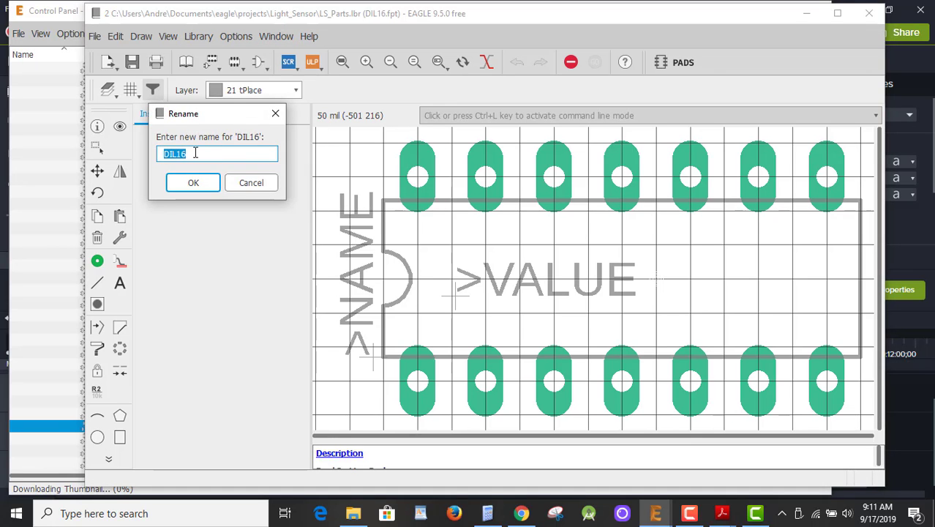
{"action": "left_click", "coordinate": [192, 153]}
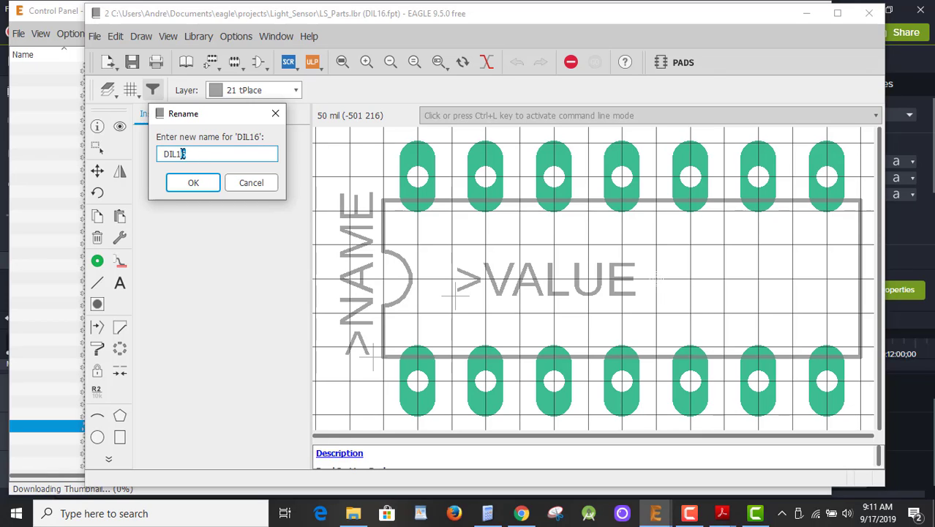
{"action": "type", "text": "4"}
{"action": "left_click", "coordinate": [186, 187]}
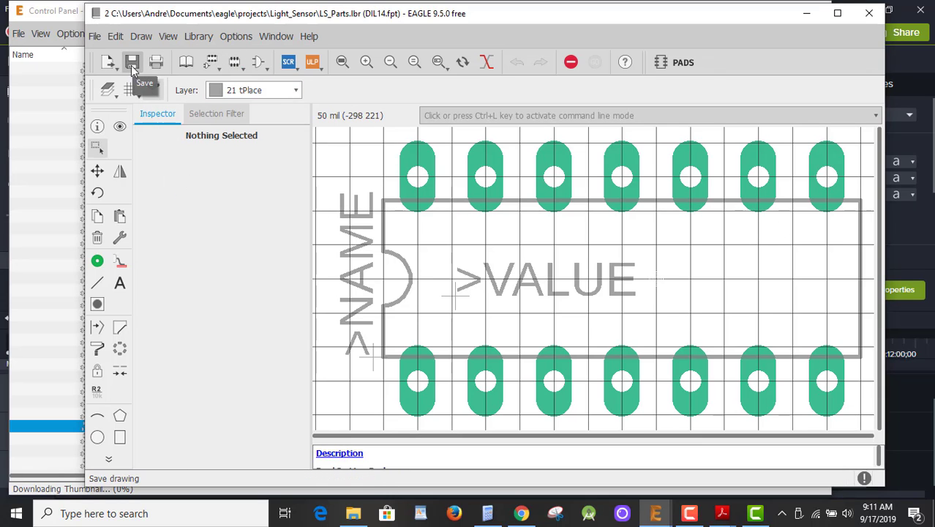
Step: Open the XR-2208 device and inspect the pin and pad lists of its DIL14 package, leaving the connections unassigned
{"action": "left_click", "coordinate": [215, 63]}
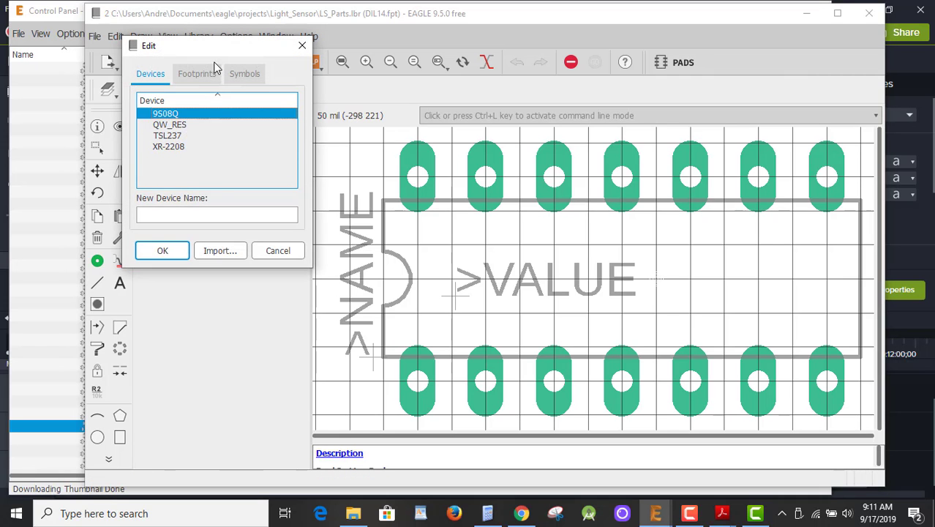
{"action": "left_click", "coordinate": [164, 148]}
{"action": "double_click", "coordinate": [163, 146]}
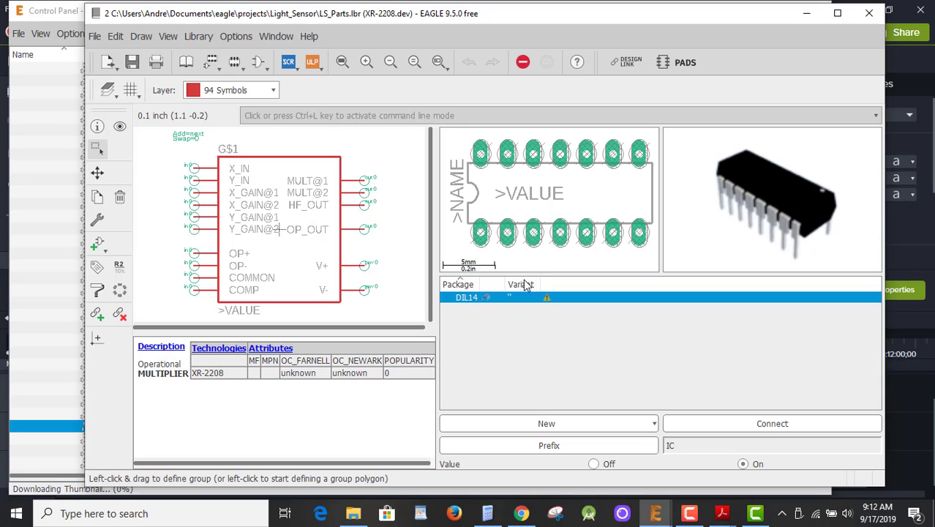
{"action": "left_click", "coordinate": [773, 423]}
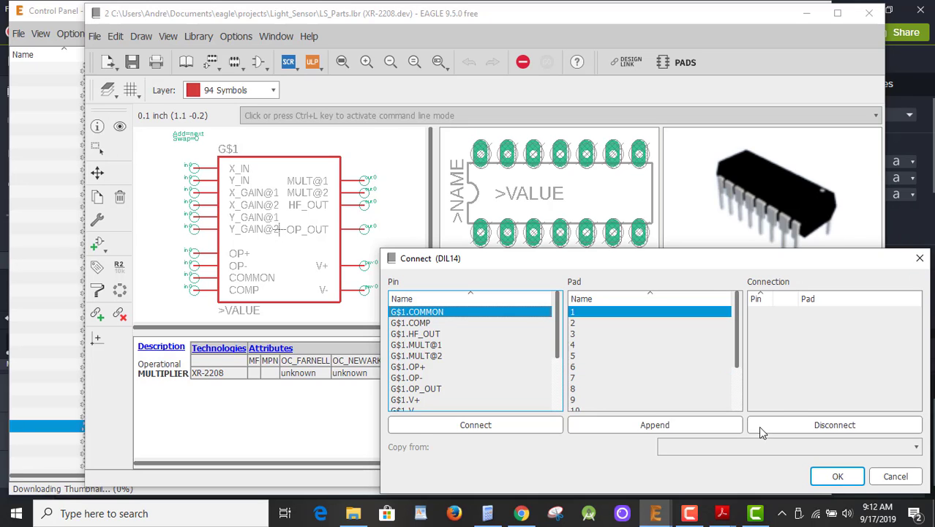
{"action": "left_click", "coordinate": [895, 476]}
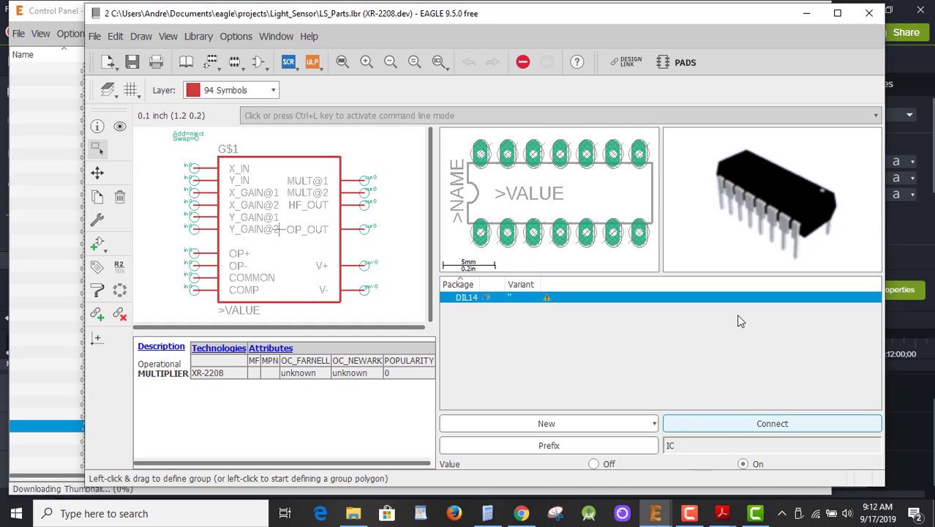
{"action": "mouse_move", "coordinate": [715, 522]}
{"action": "left_click", "coordinate": [689, 513]}
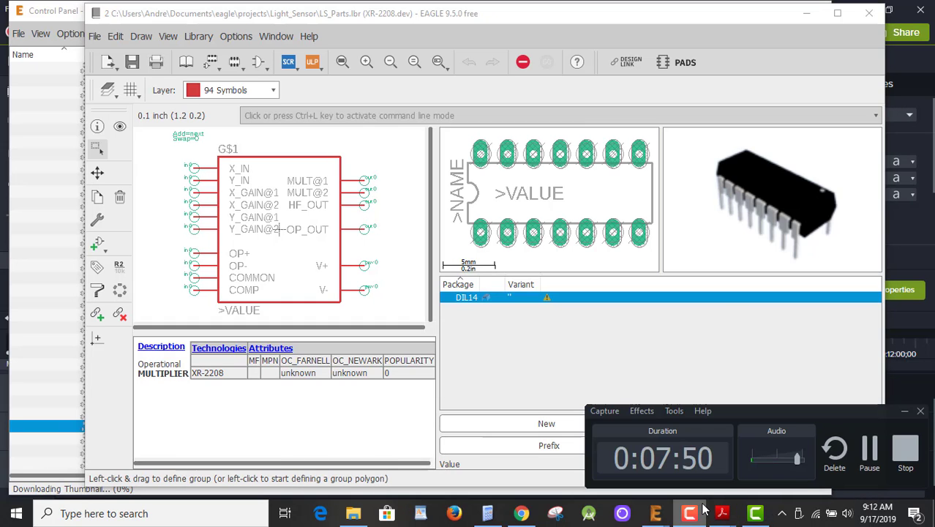